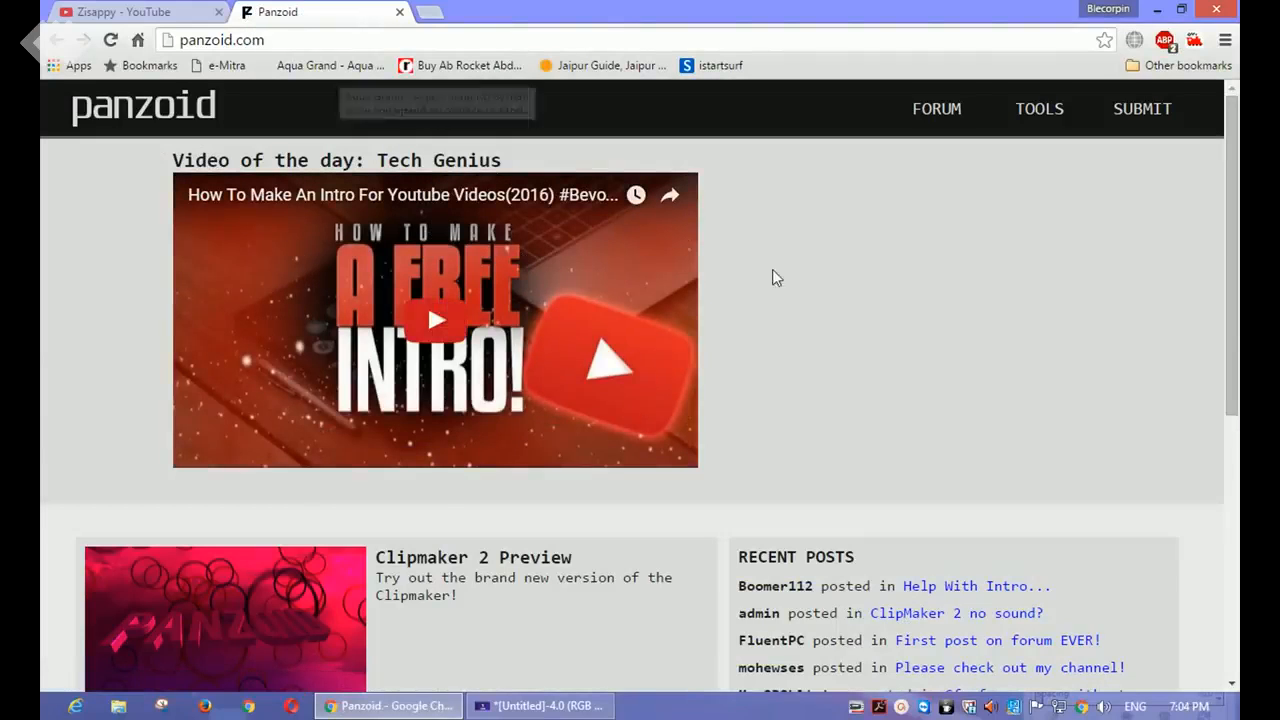
# Step: Open the Backgrounder 3 tool from the Panzoid home page
pyautogui.scroll(-5, 789, 272)
pyautogui.scroll(1, 789, 269)
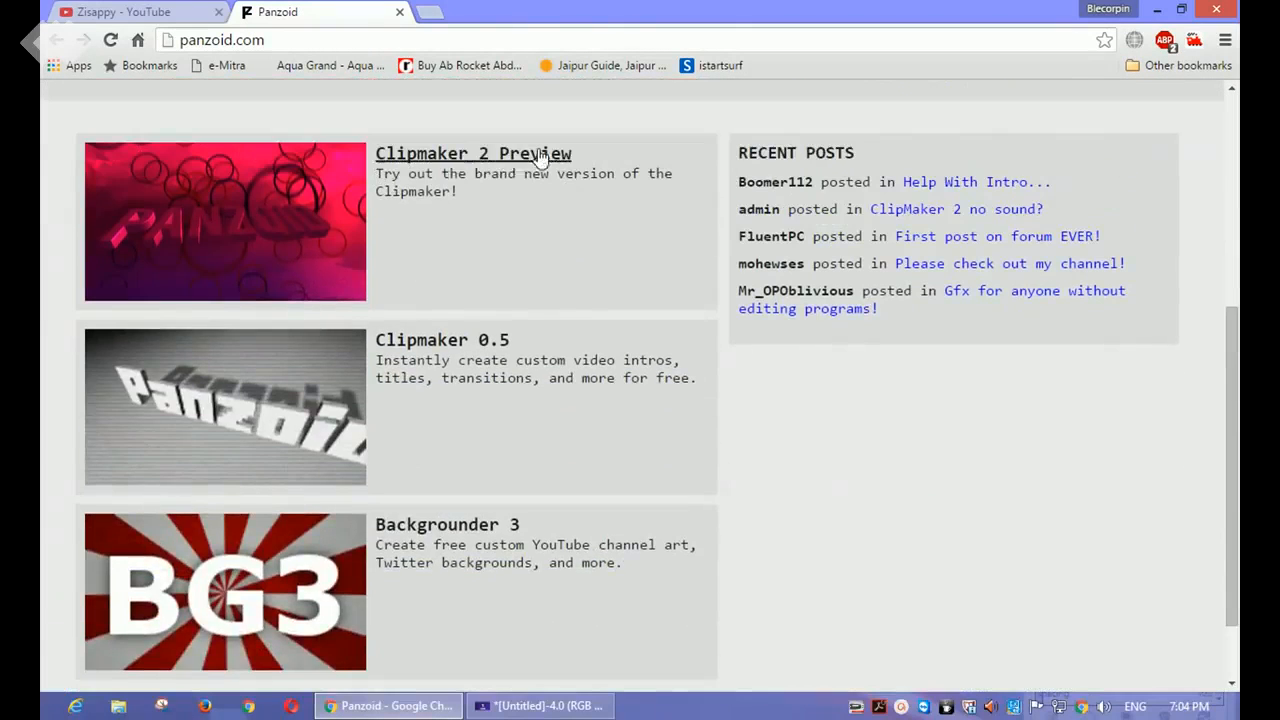
pyautogui.scroll(-1, 480, 350)
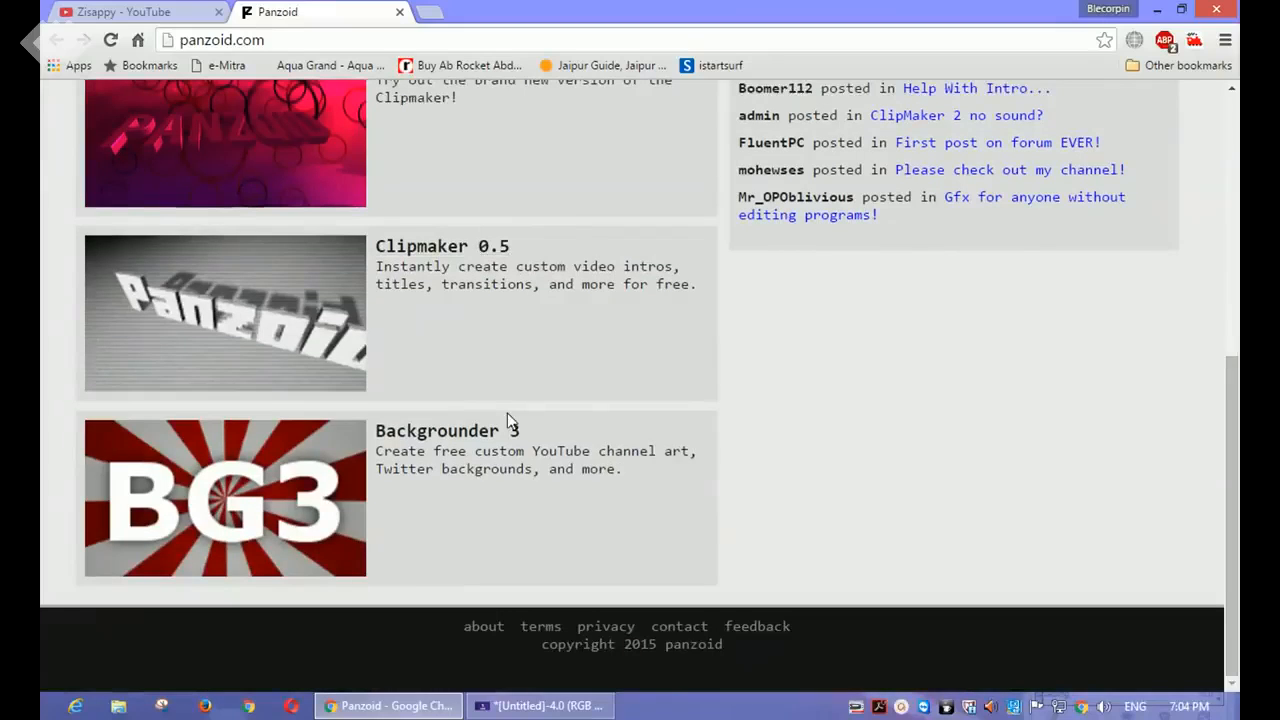
pyautogui.click(473, 431)
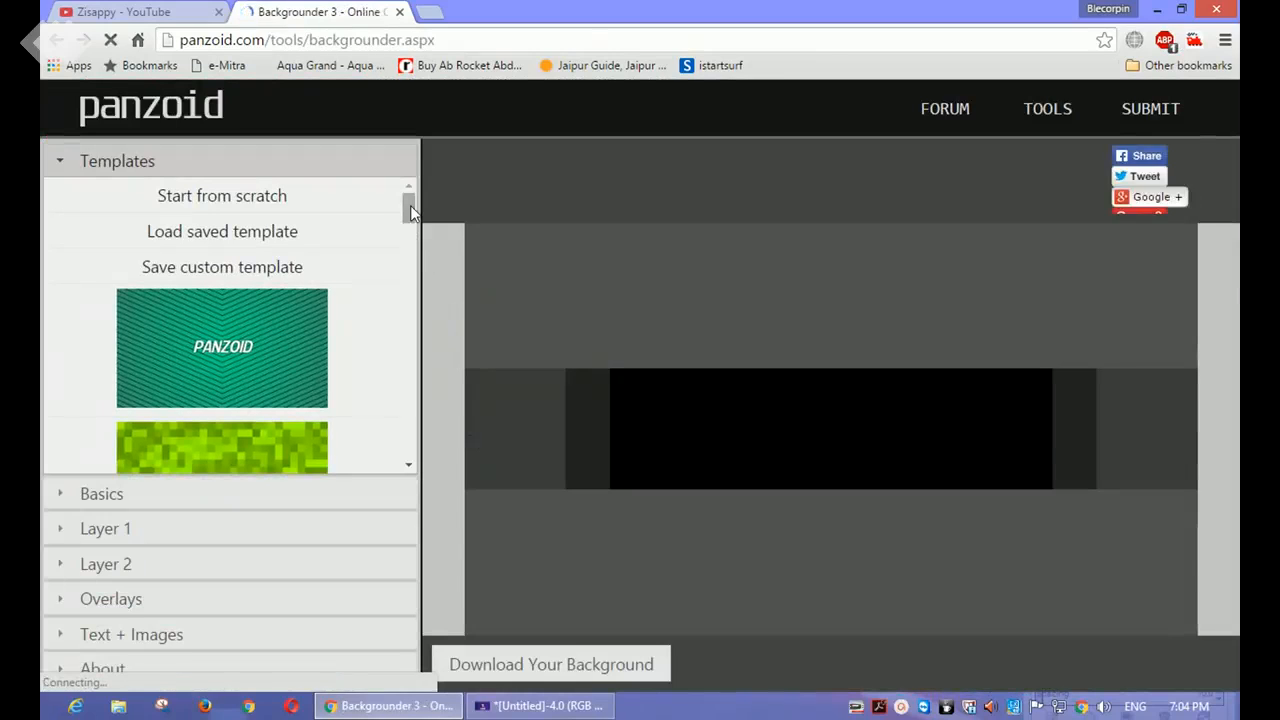
# Step: Load the purple radial-gradient template and set the background type to YouTube Thumbnail
pyautogui.moveTo(410, 205); pyautogui.dragTo(409, 342)
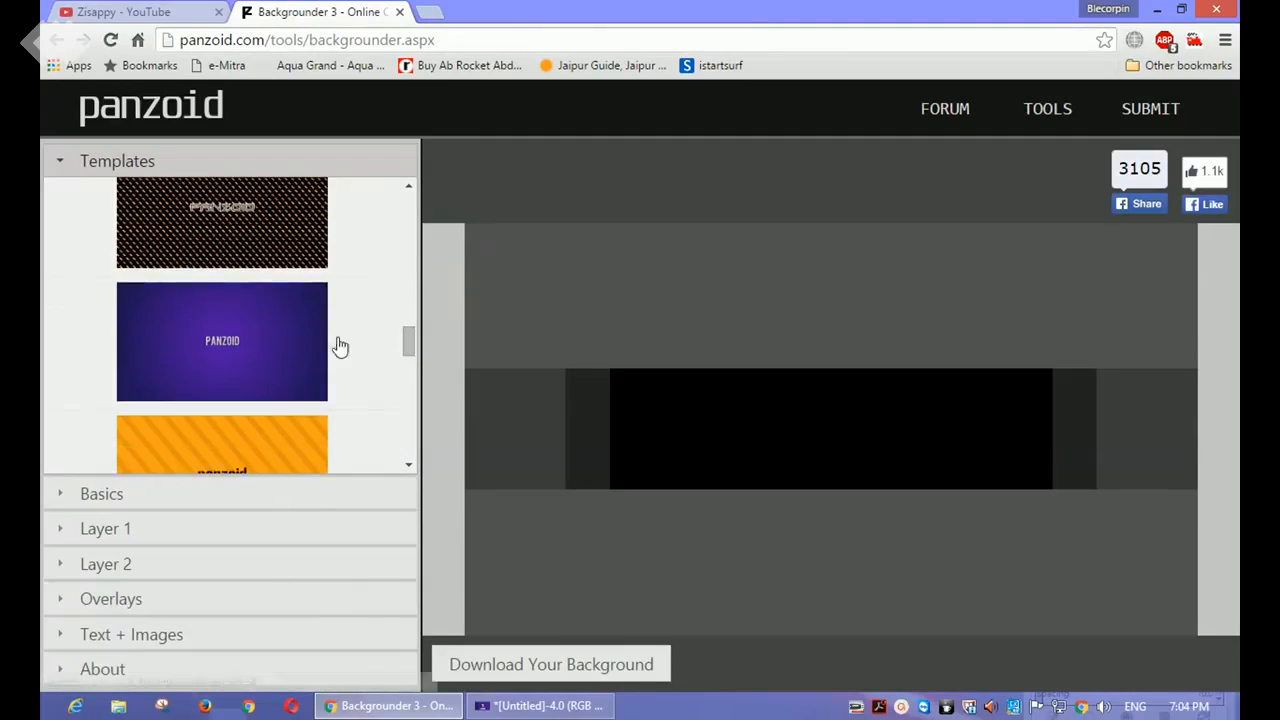
pyautogui.click(250, 345)
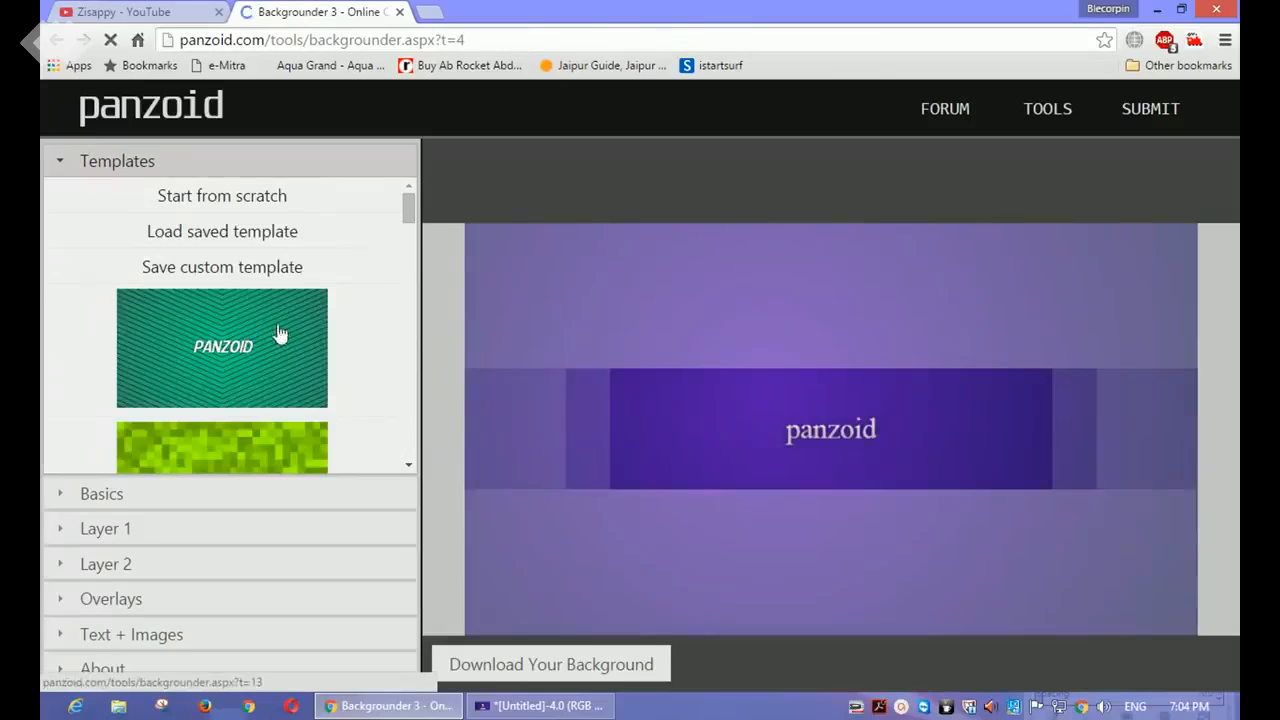
pyautogui.click(150, 495)
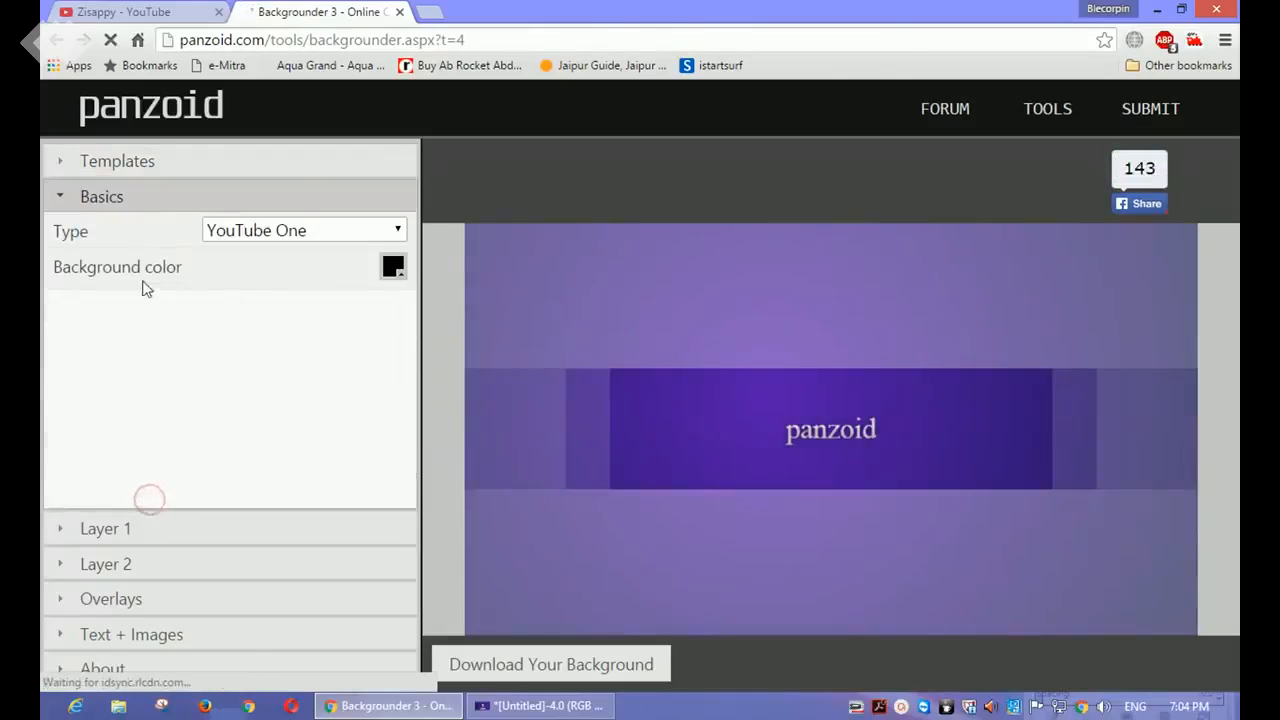
pyautogui.click(298, 231)
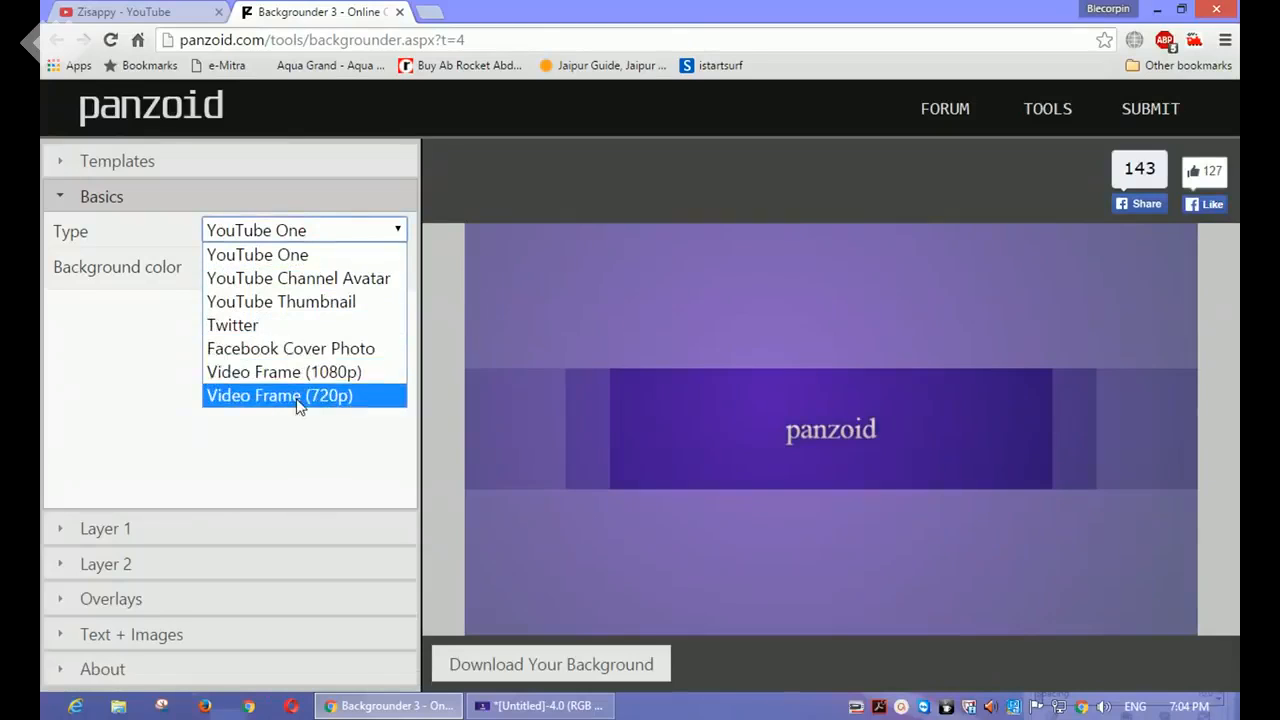
pyautogui.click(345, 313)
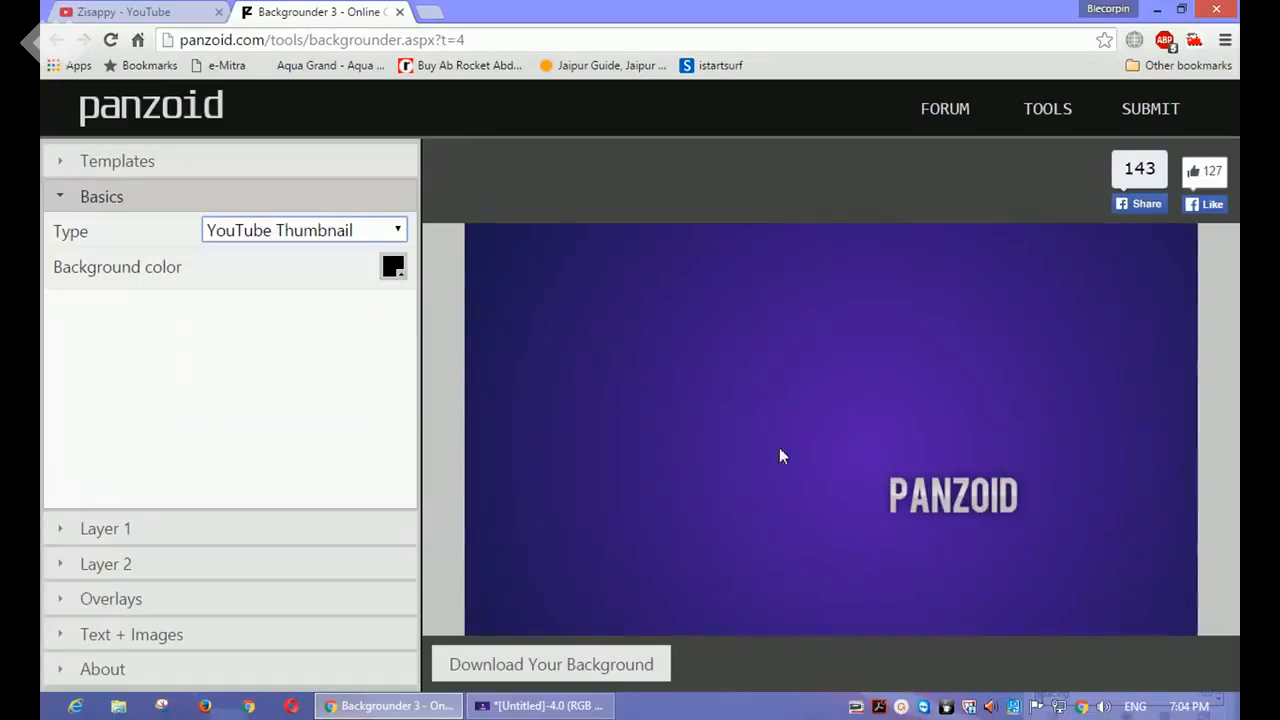
# Step: Open the gradient settings of Layer 1
pyautogui.click(226, 533)
pyautogui.click(222, 563)
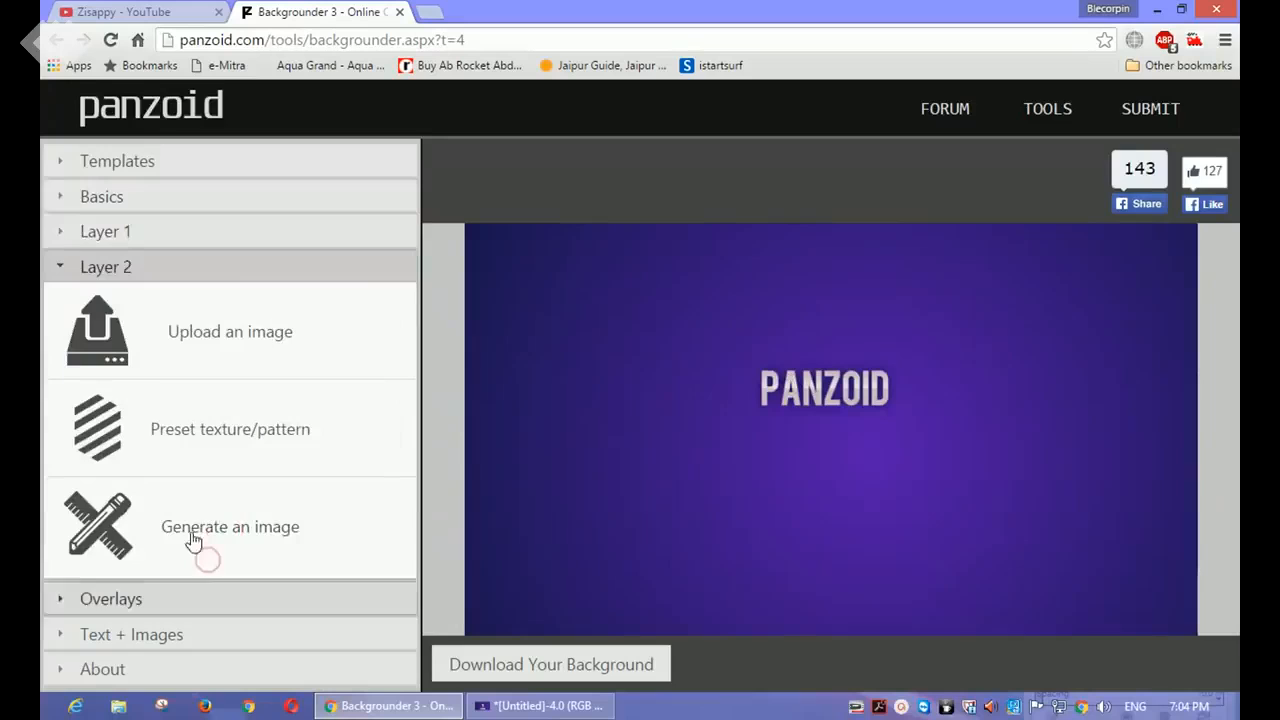
pyautogui.click(120, 230)
pyautogui.click(360, 340)
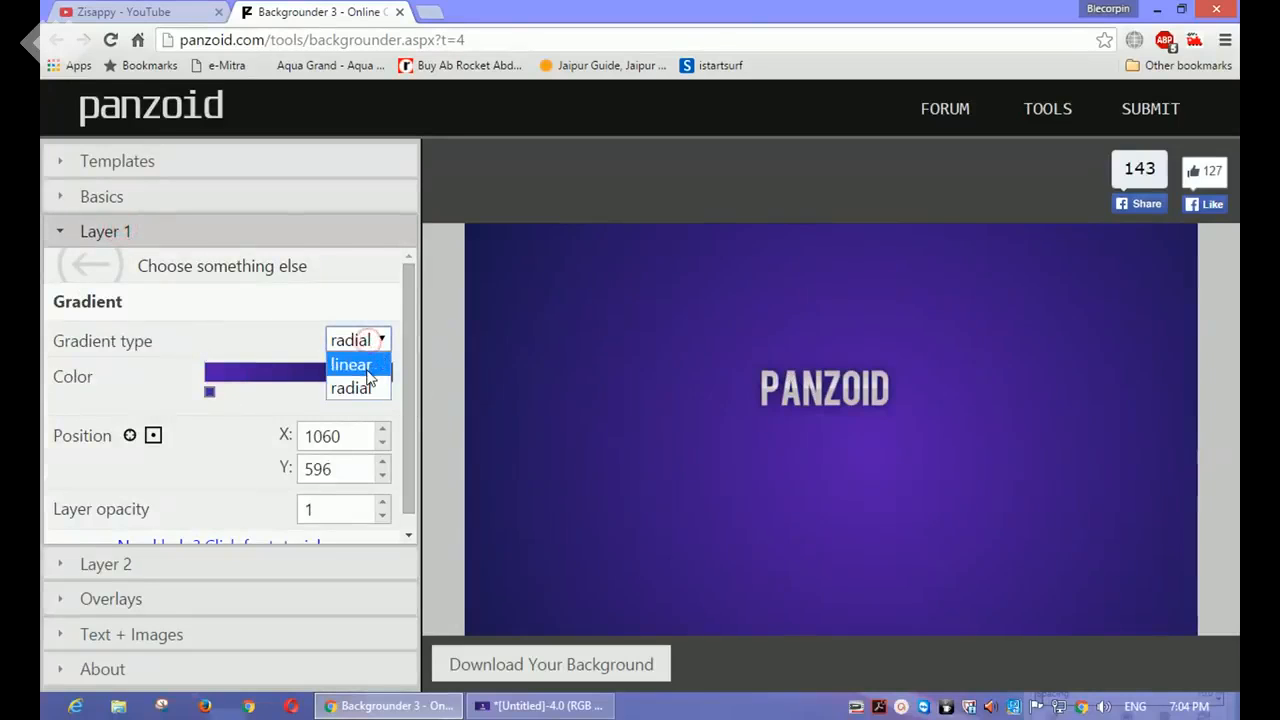
pyautogui.click(374, 364)
pyautogui.click(356, 336)
pyautogui.click(374, 387)
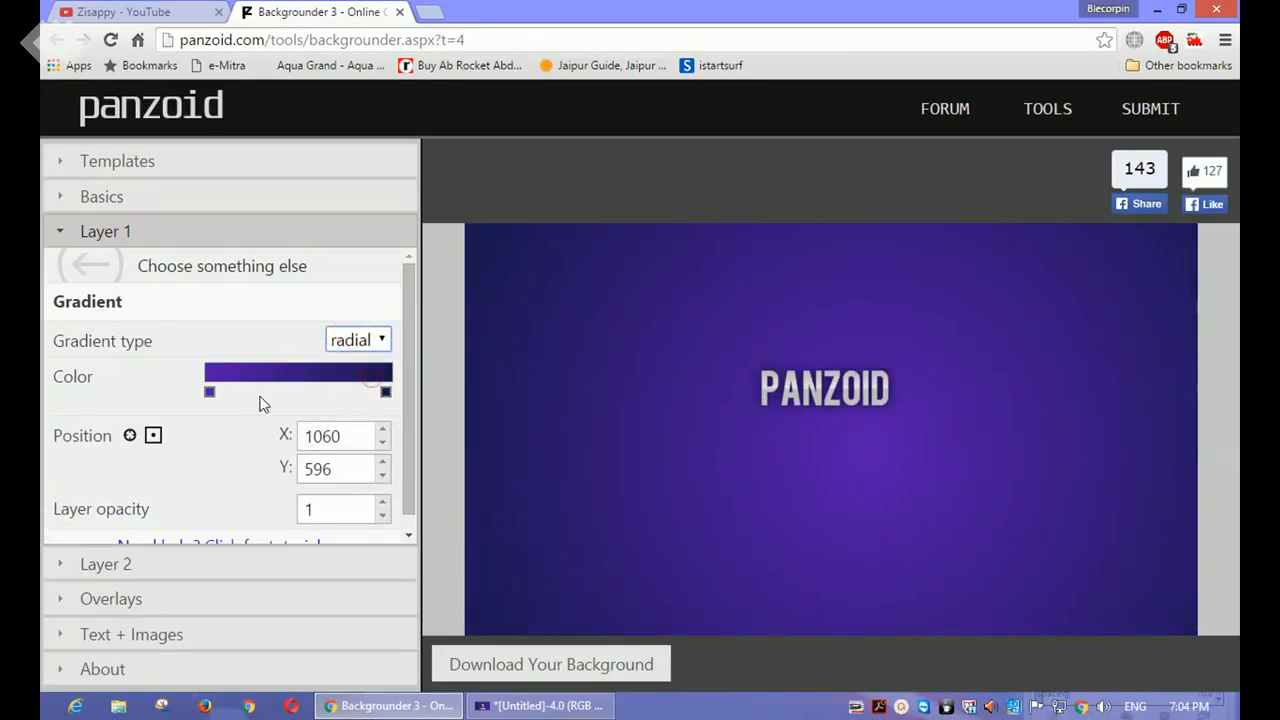
pyautogui.click(220, 409)
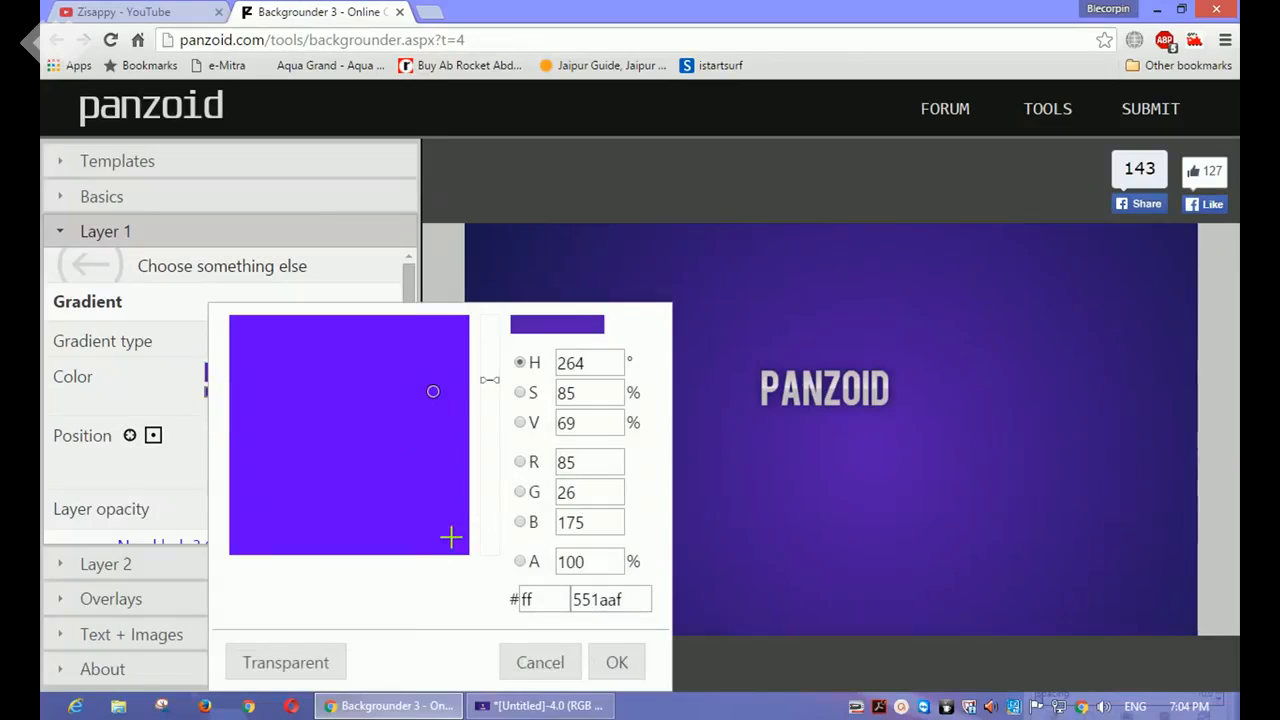
pyautogui.click(535, 653)
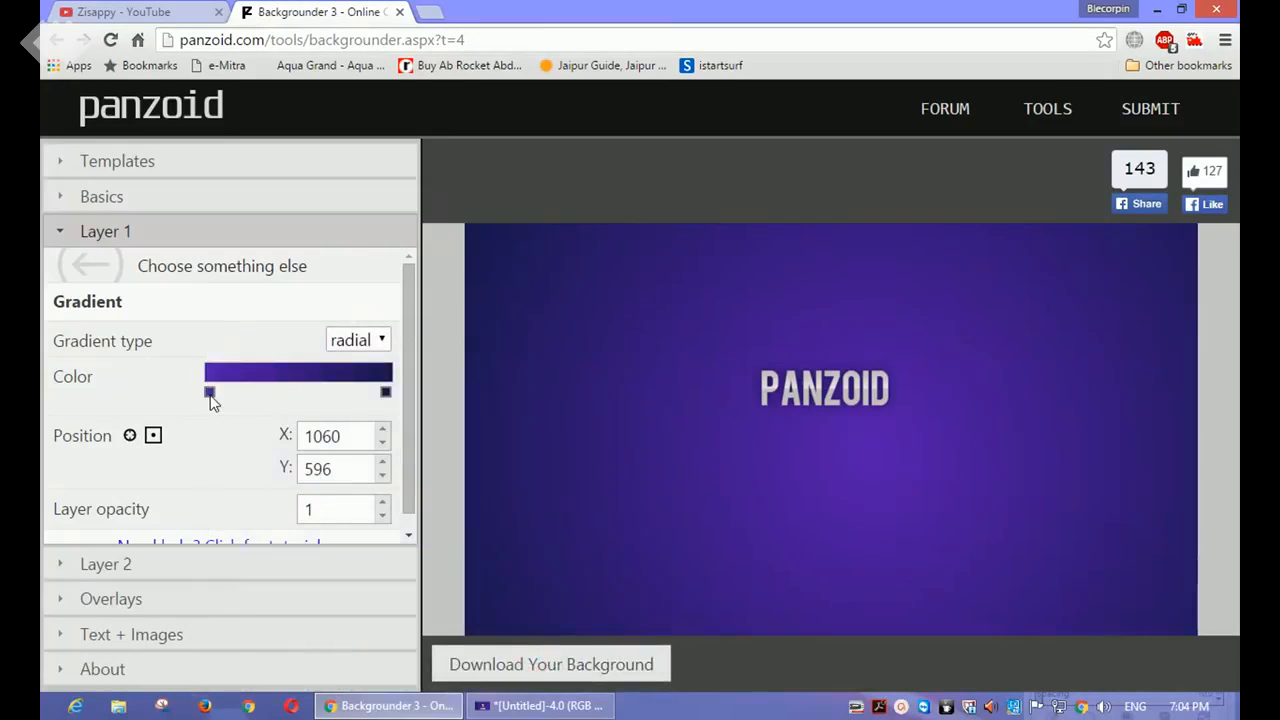
# Step: Set the first colour stop of Layer 1's radial gradient to blue, hex 2013ed
pyautogui.click(209, 393)
pyautogui.click(220, 418)
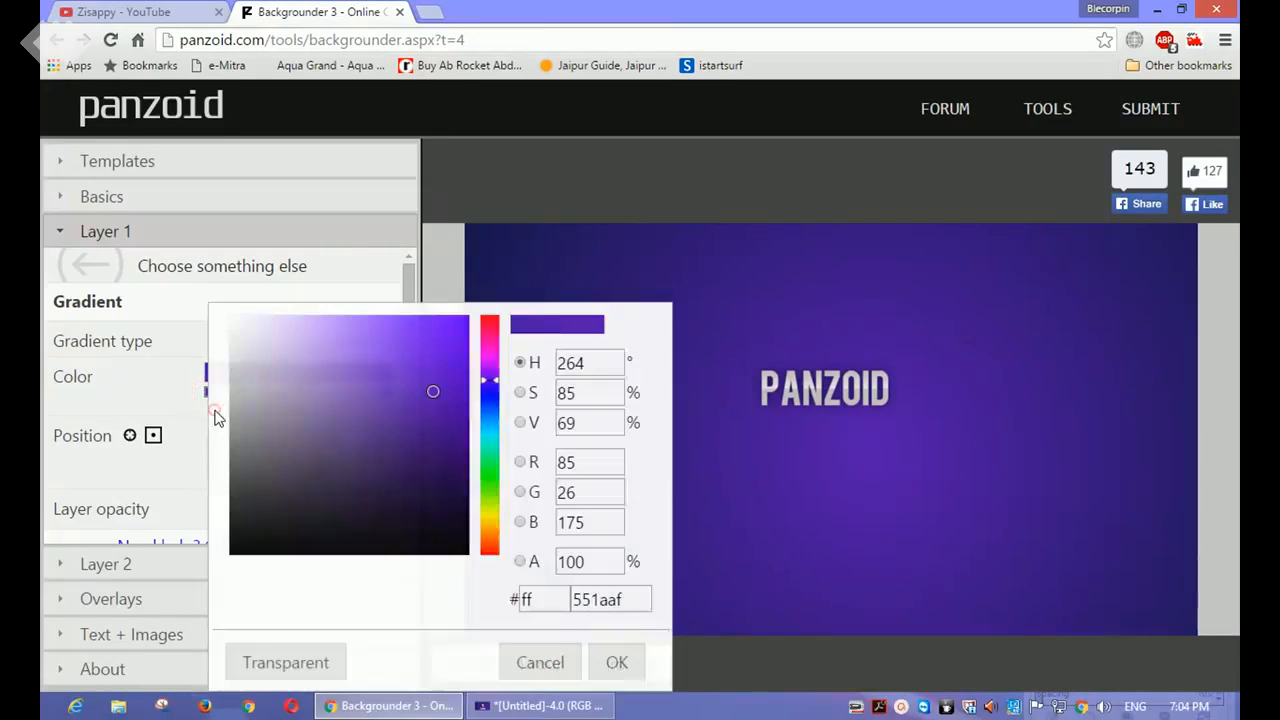
pyautogui.click(492, 382)
pyautogui.moveTo(492, 382)
pyautogui.mouseDown()
pyautogui.moveTo(490, 353)
pyautogui.moveTo(489, 394)
pyautogui.mouseUp()
pyautogui.click(449, 331)
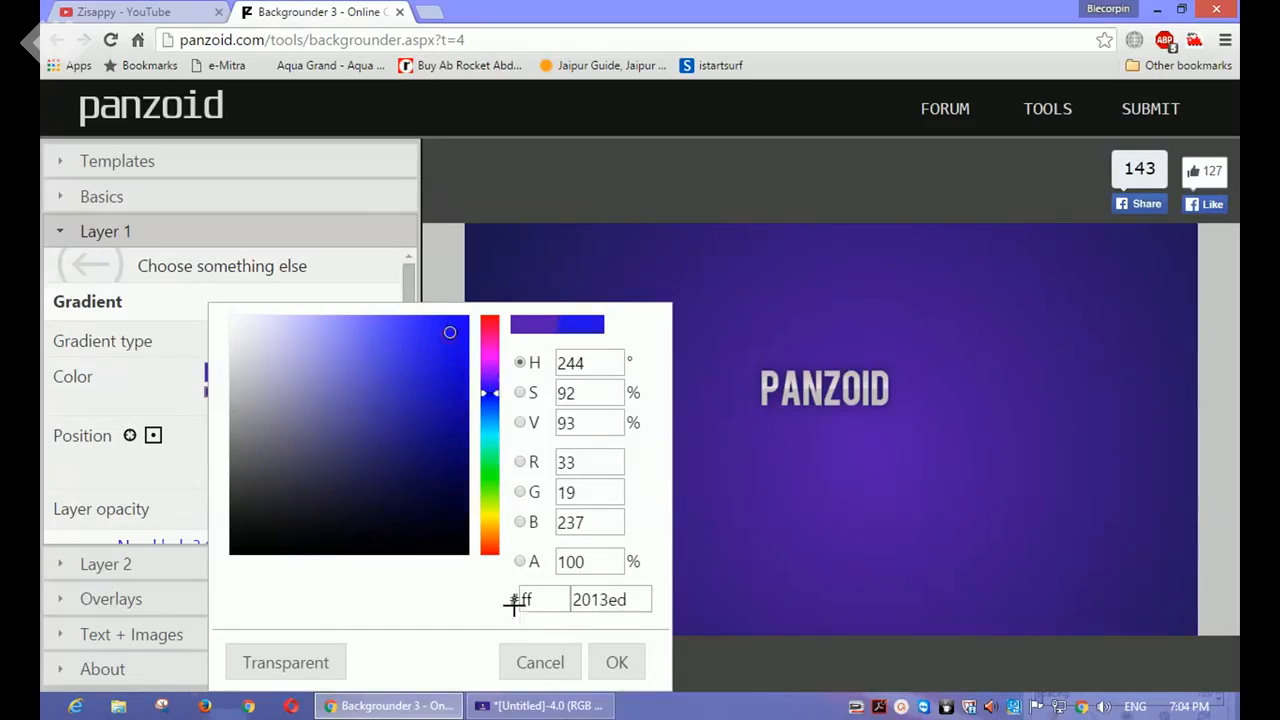
pyautogui.click(608, 660)
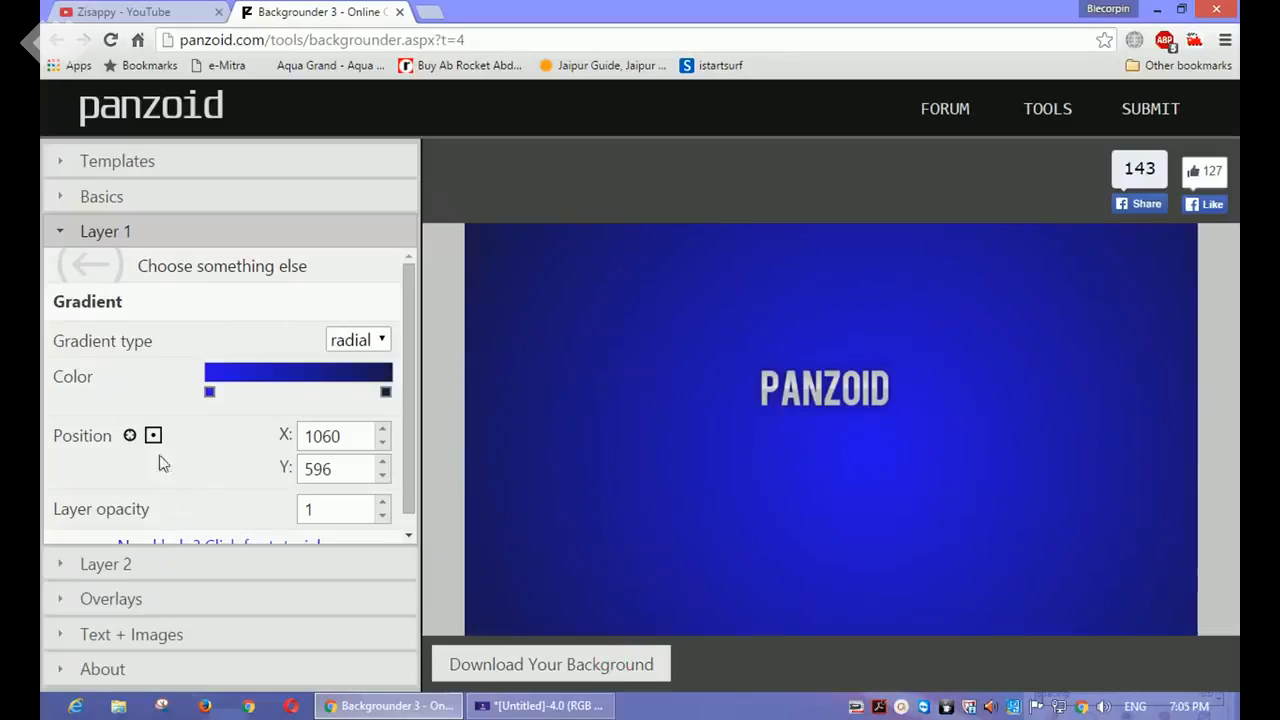
# Step: Delete the template's existing PANZOID text sprite from the thumbnail
pyautogui.click(113, 599)
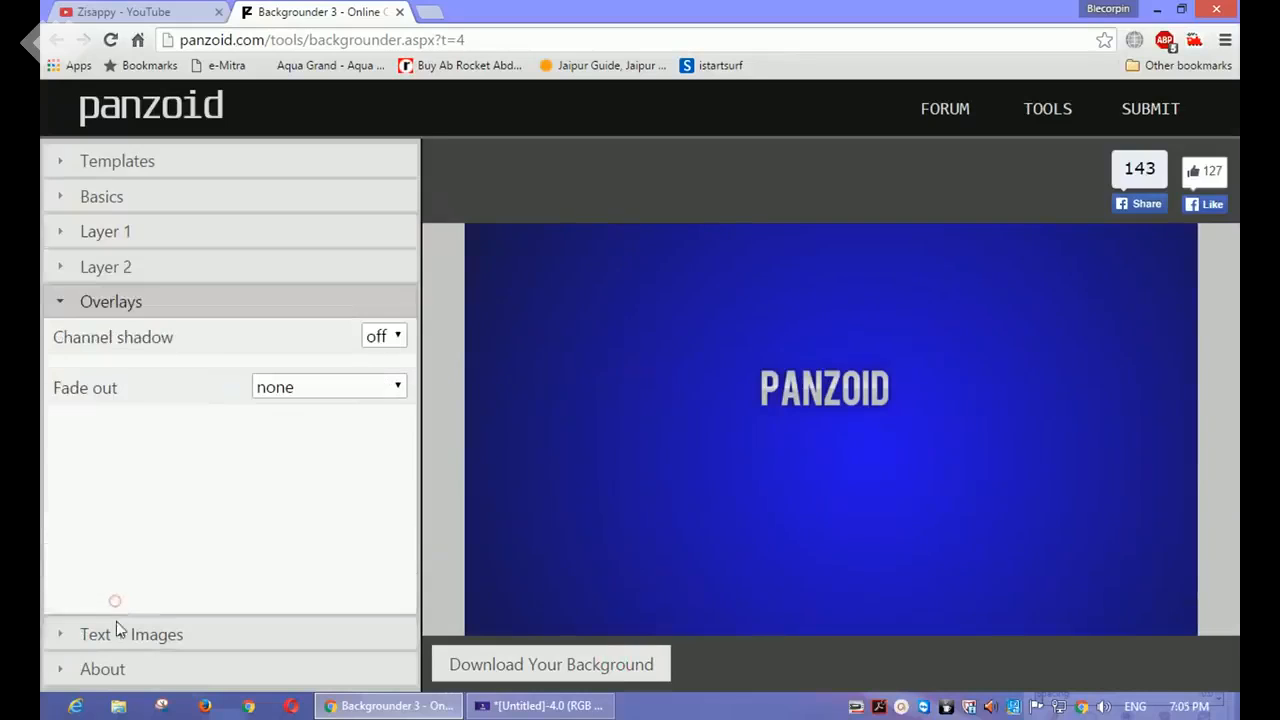
pyautogui.click(117, 632)
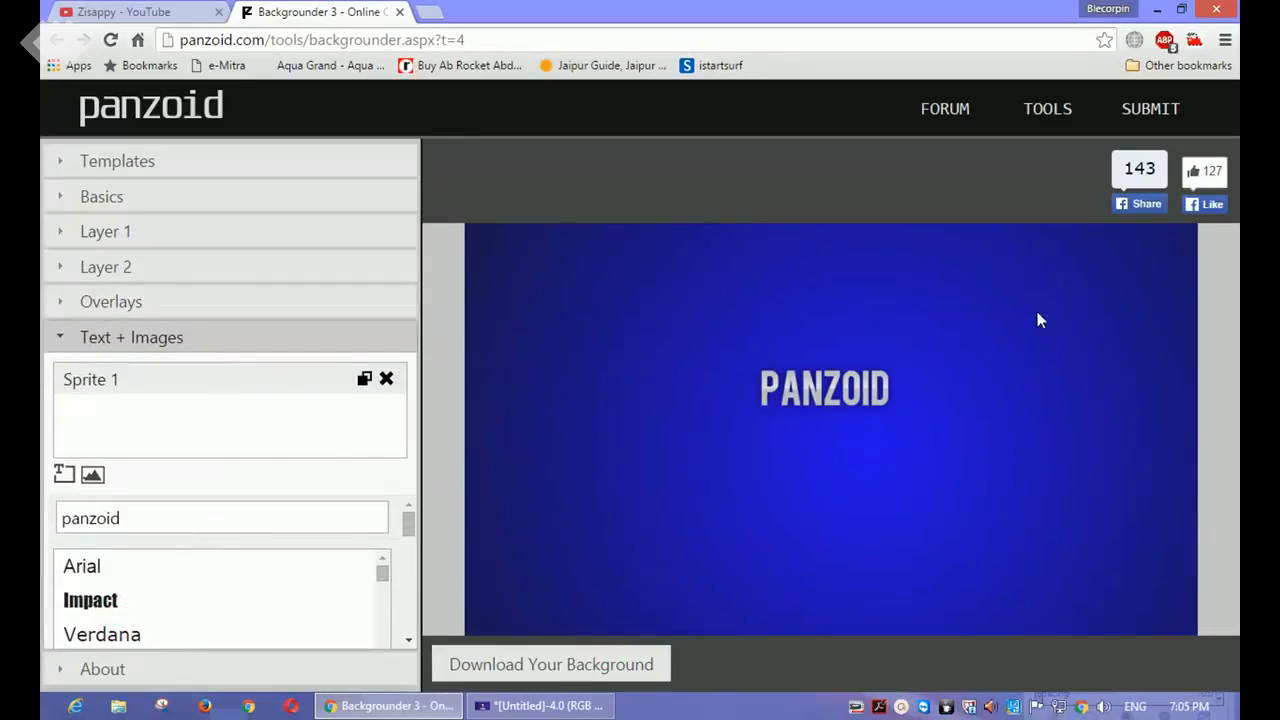
pyautogui.click(389, 379)
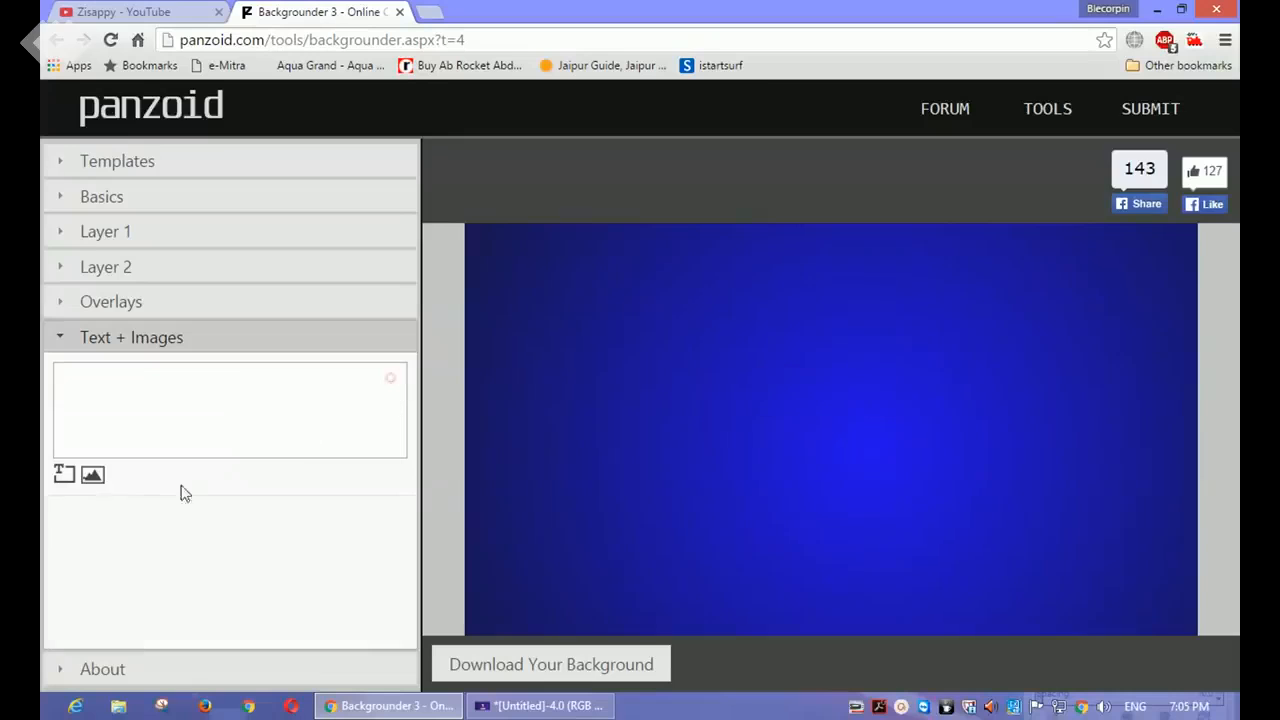
# Step: Add a text sprite reading "HOW TO" and move it to the upper-left corner of the thumbnail
pyautogui.click(65, 475)
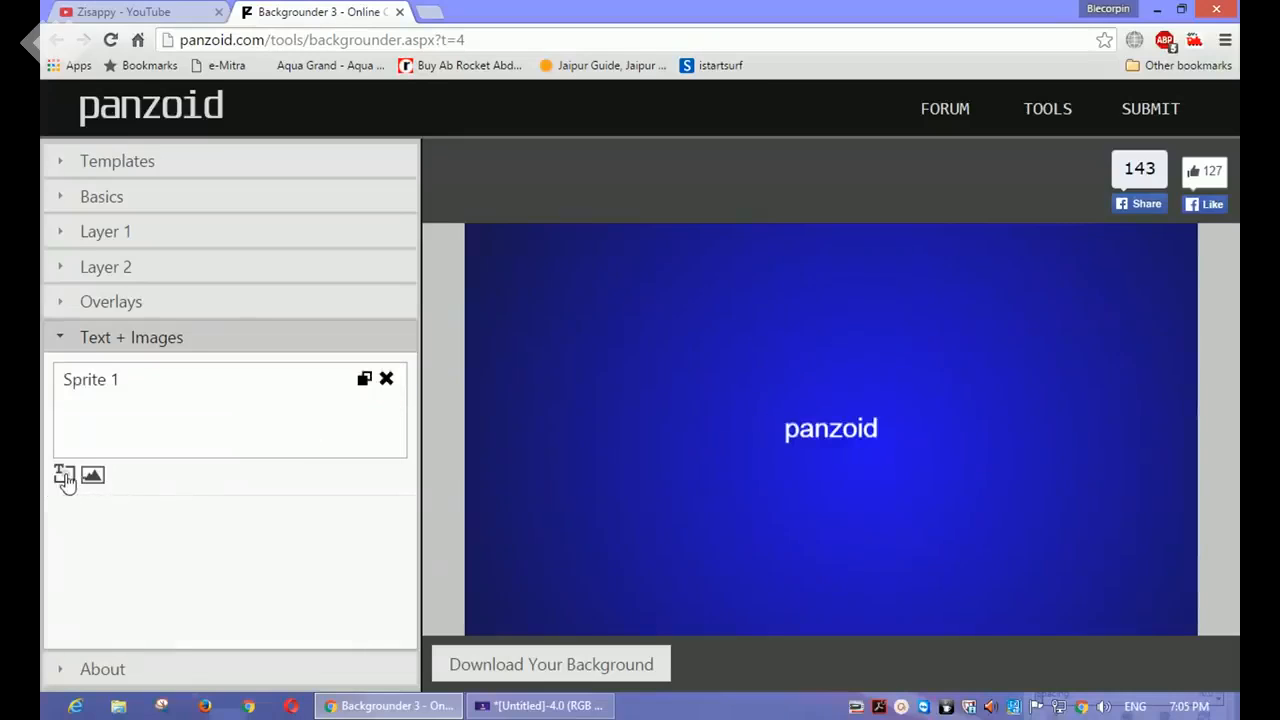
pyautogui.click(145, 390)
pyautogui.doubleClick(147, 513)
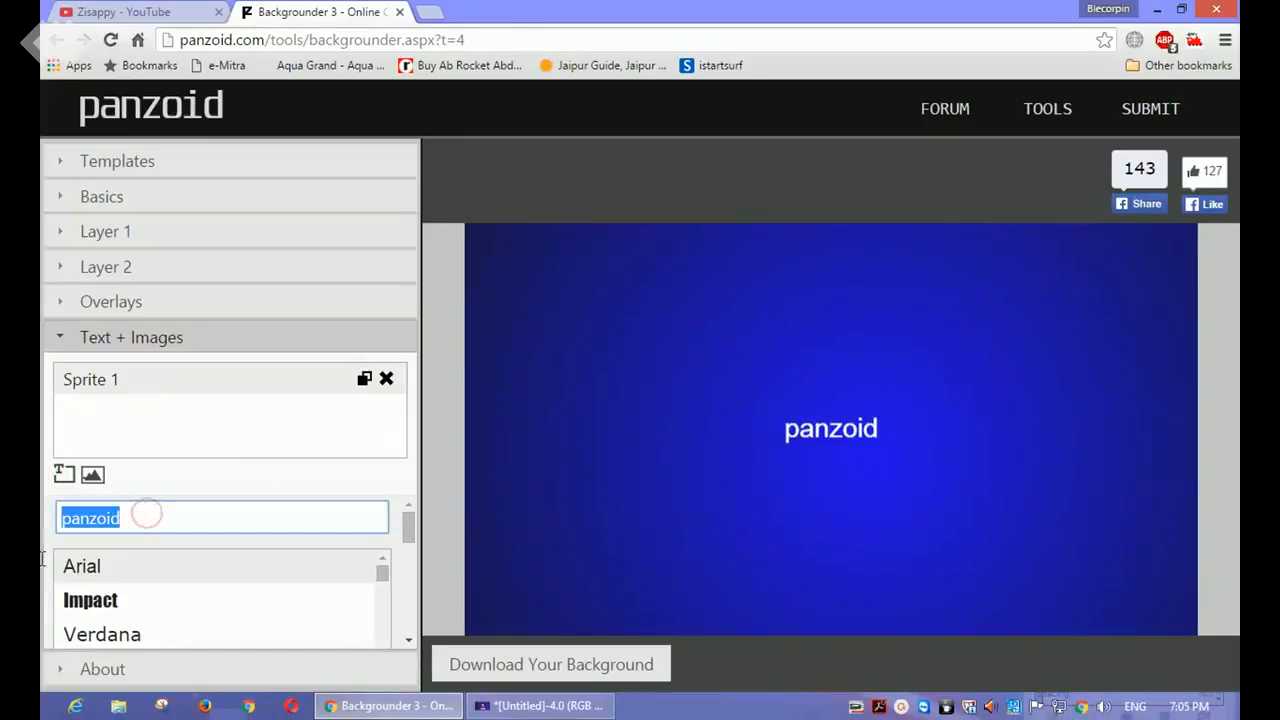
pyautogui.press('BackSpace')
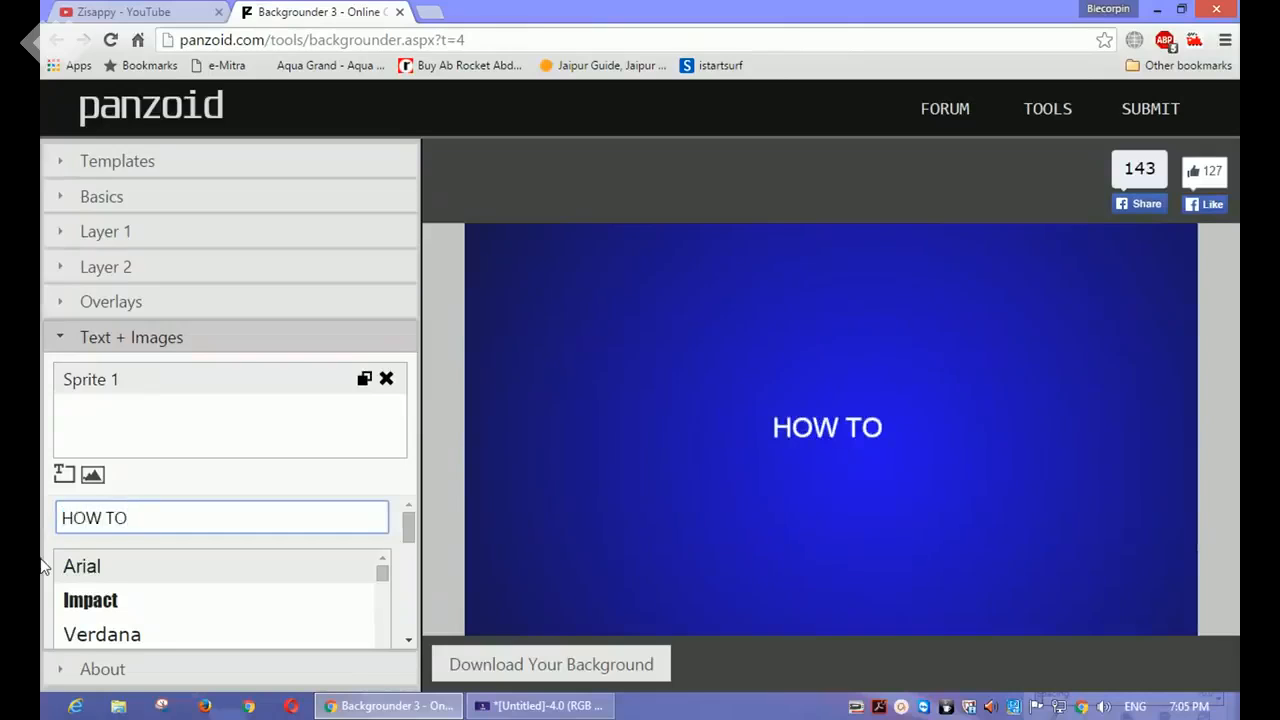
pyautogui.moveTo(869, 427); pyautogui.dragTo(592, 264)
# Step: Change the font of the HOW TO text to IFINKYOUFREEKY
pyautogui.moveTo(408, 514); pyautogui.dragTo(409, 540)
pyautogui.click(383, 506)
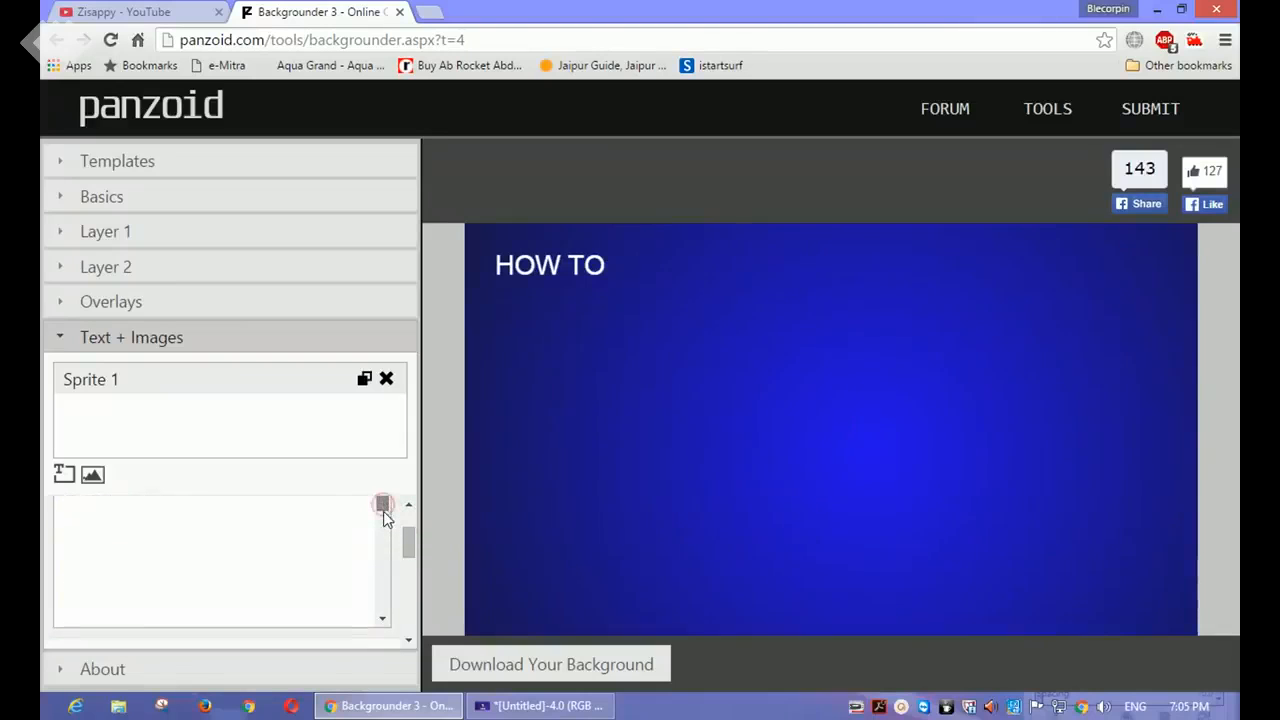
pyautogui.moveTo(383, 508); pyautogui.dragTo(381, 543)
pyautogui.click(383, 619)
pyautogui.click(383, 619)
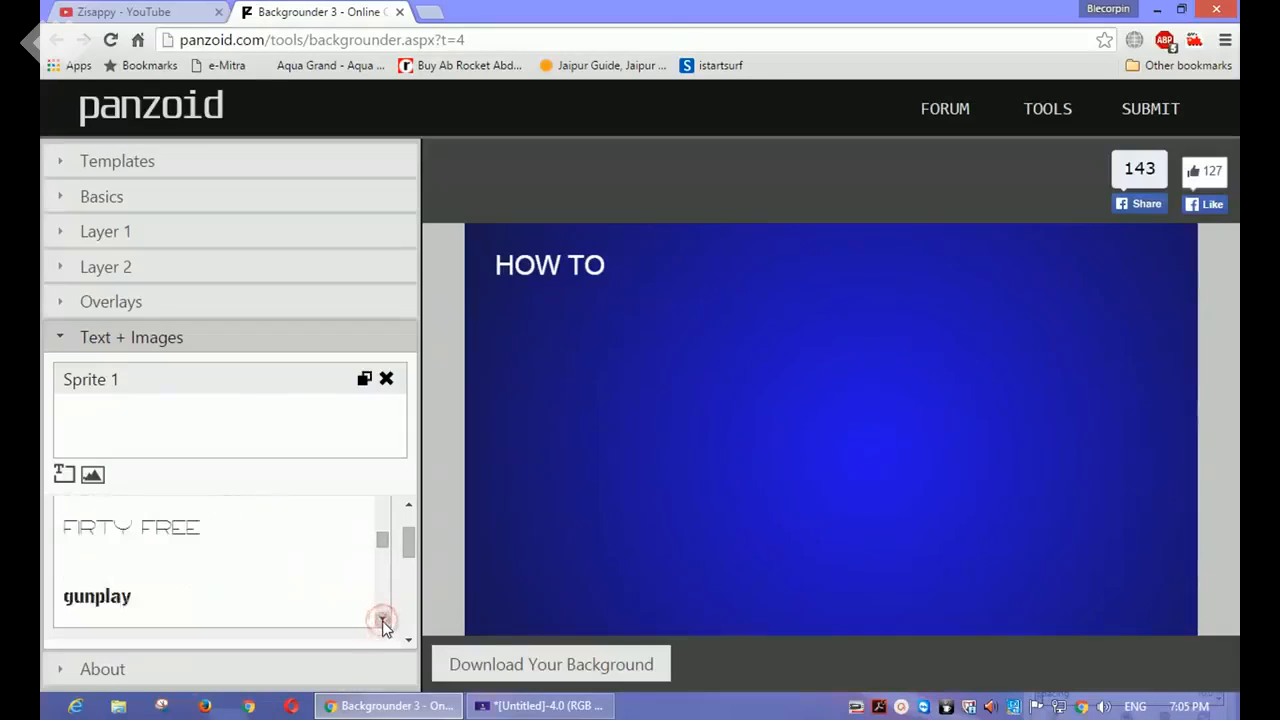
pyautogui.click(383, 619)
pyautogui.click(383, 619)
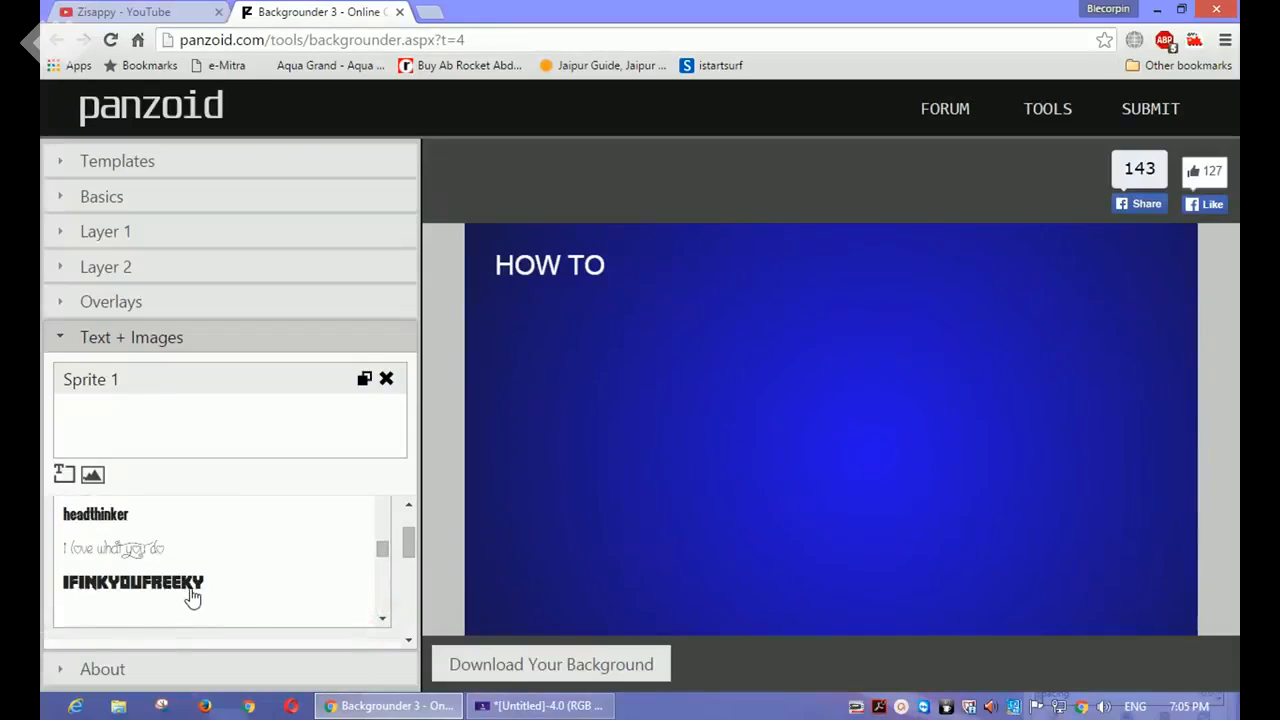
pyautogui.click(193, 596)
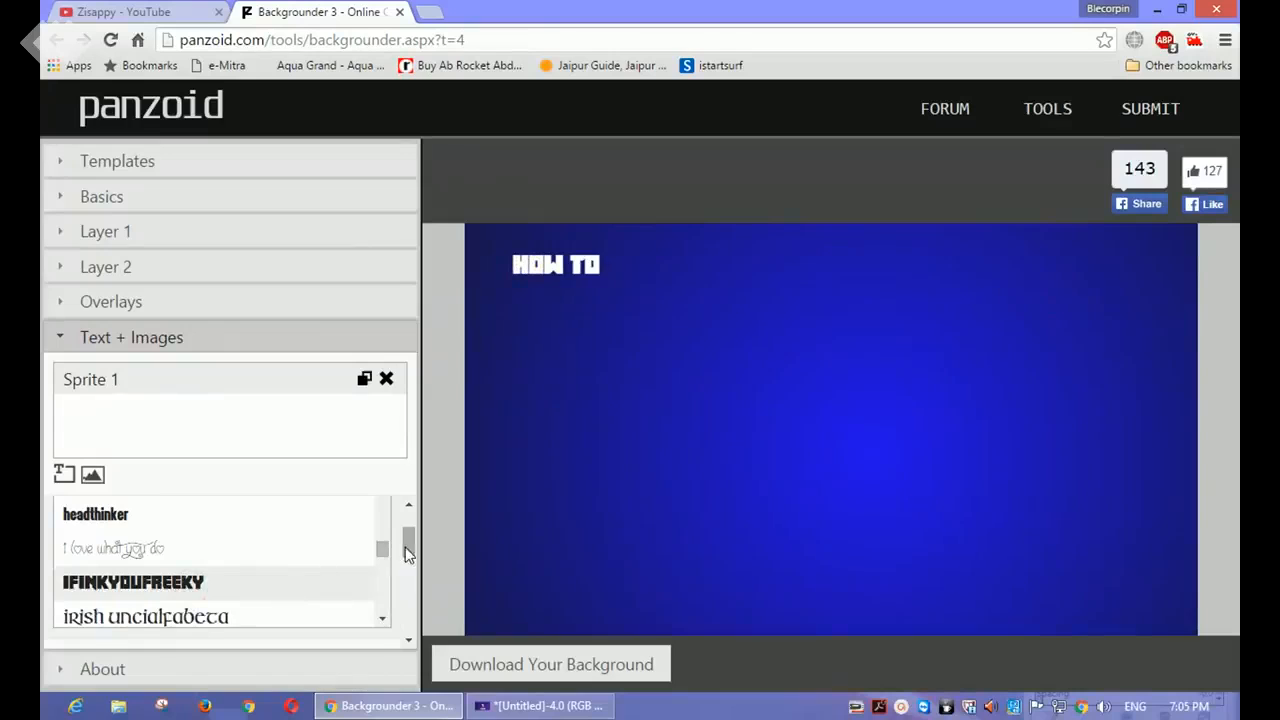
# Step: Set the font size of the HOW TO text to 100
pyautogui.moveTo(406, 548); pyautogui.dragTo(384, 607)
pyautogui.click(381, 596)
pyautogui.scroll(-1, 388, 598)
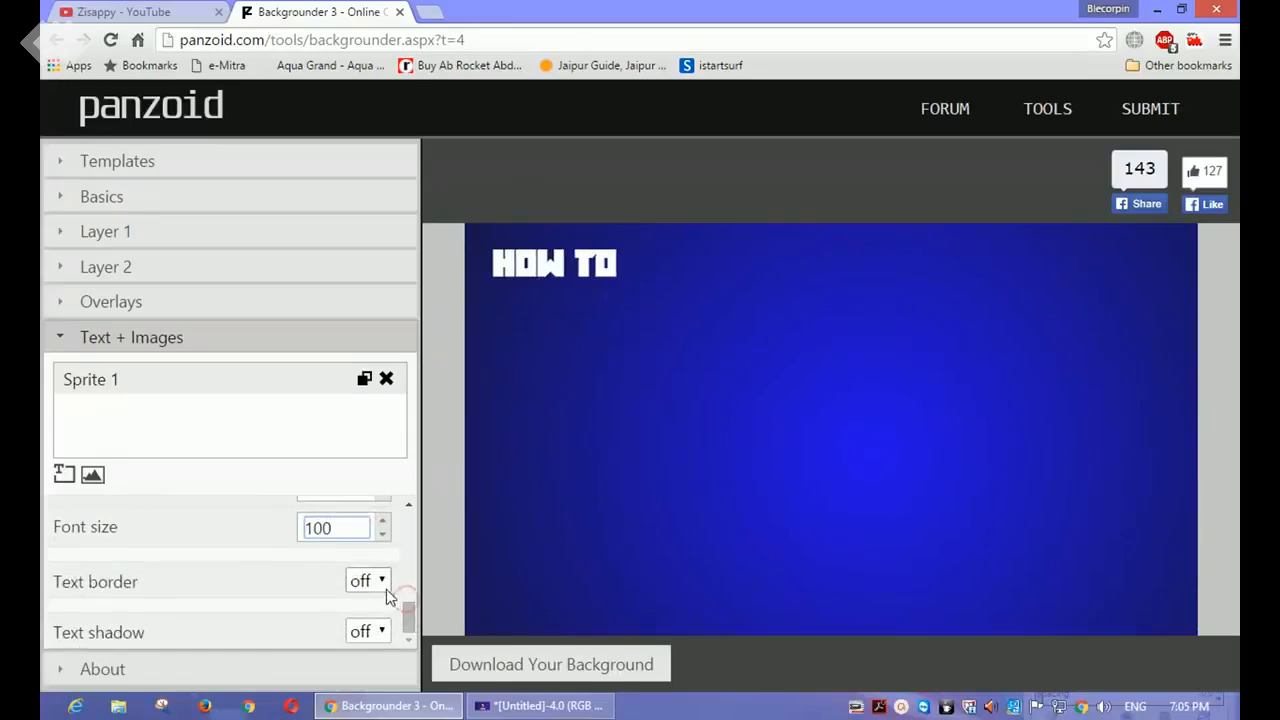
# Step: Turn on the text border for the HOW TO text with a thickness of 6
pyautogui.click(386, 589)
pyautogui.click(385, 634)
pyautogui.scroll(-2, 395, 600)
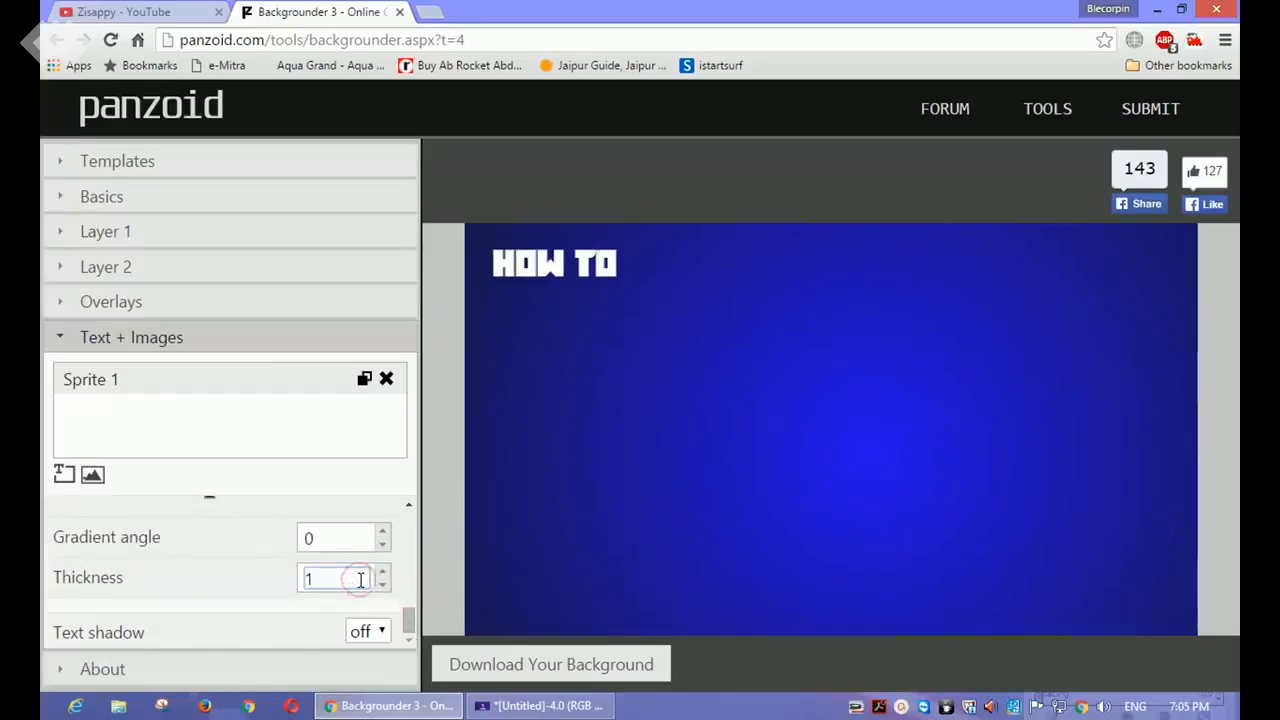
pyautogui.write('6')
# Step: Turn on the text shadow for the HOW TO text and increase its blur
pyautogui.click(368, 631)
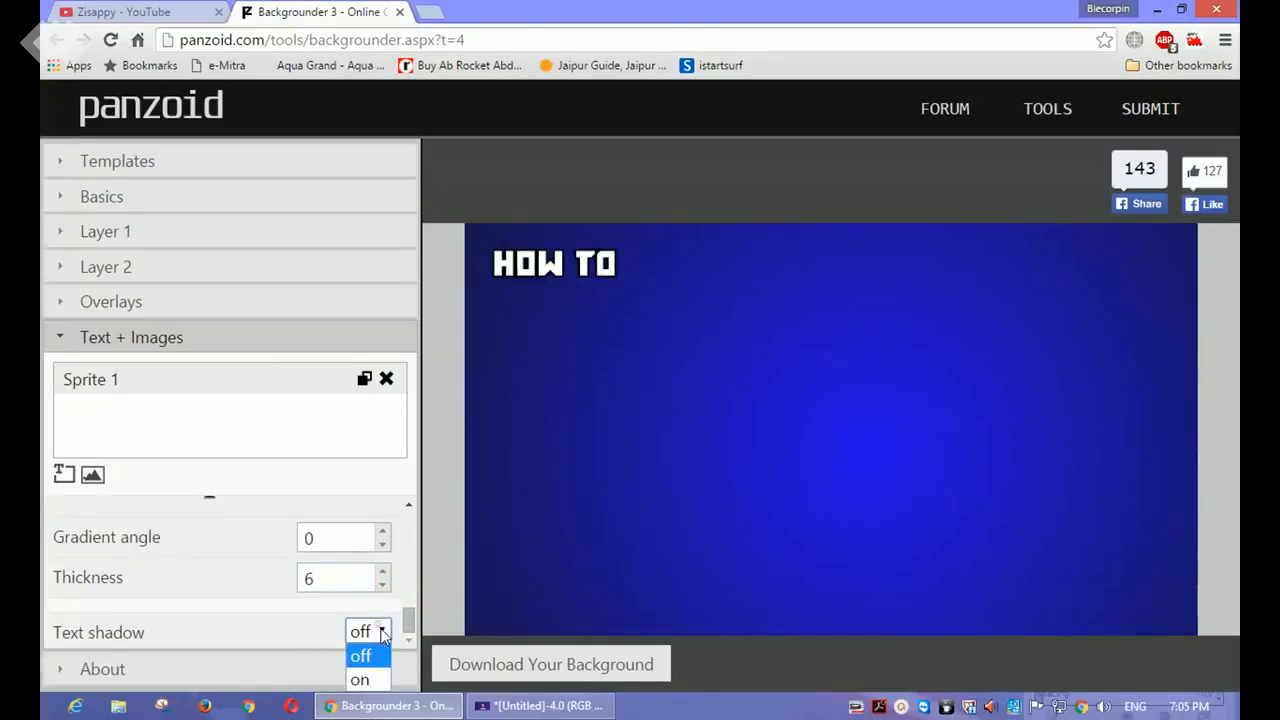
pyautogui.click(377, 674)
pyautogui.scroll(-3, 400, 610)
pyautogui.click(367, 623)
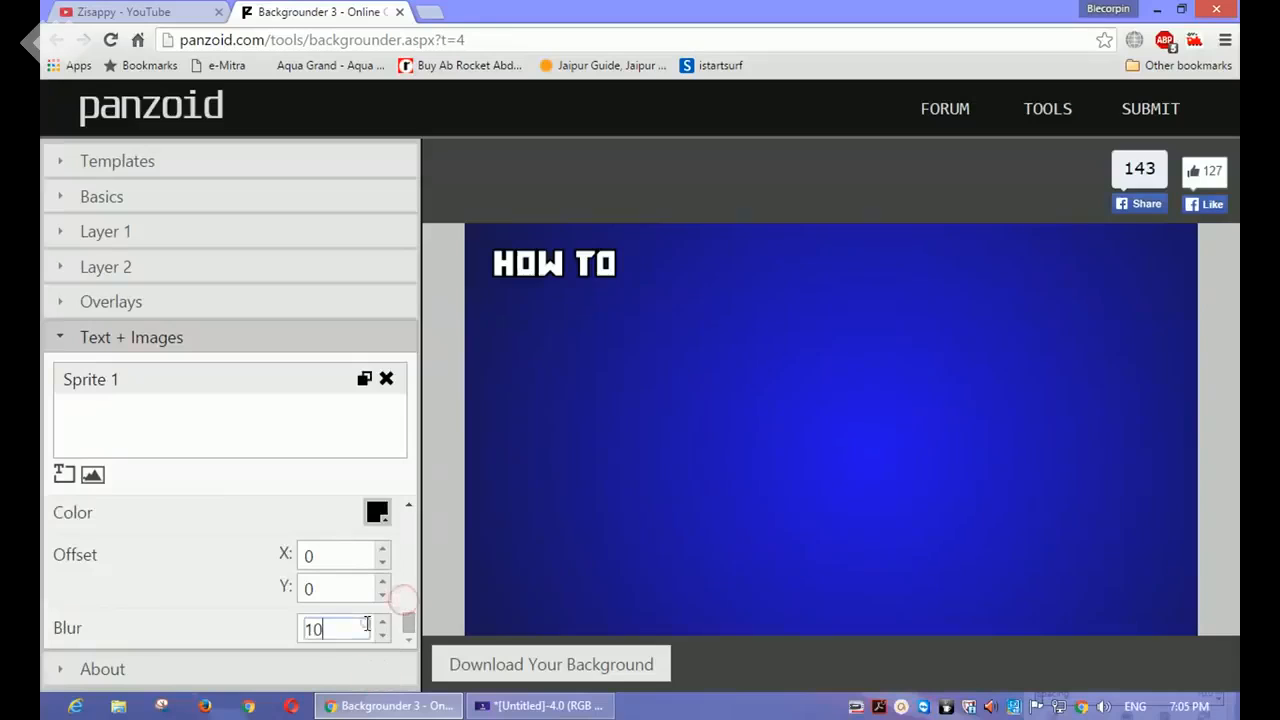
pyautogui.write('0')
# Step: Reduce the border thickness of the HOW TO text to 5
pyautogui.scroll(3, 410, 620)
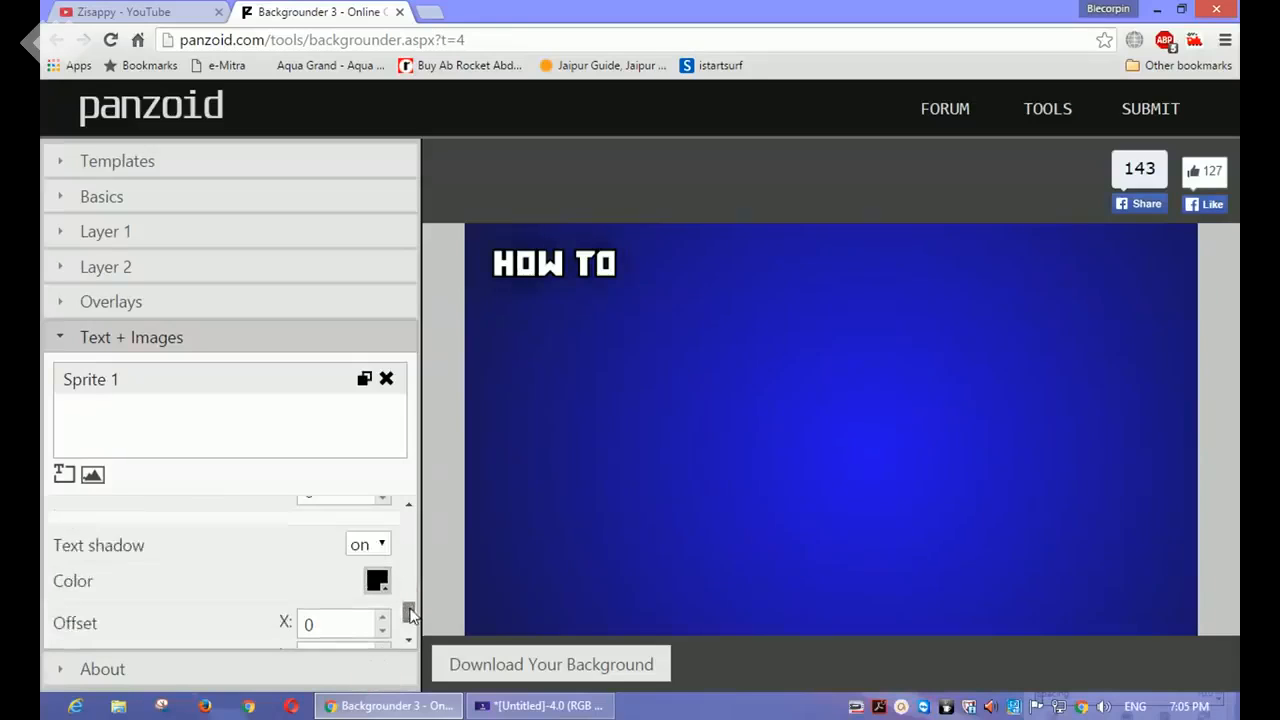
pyautogui.click(348, 556)
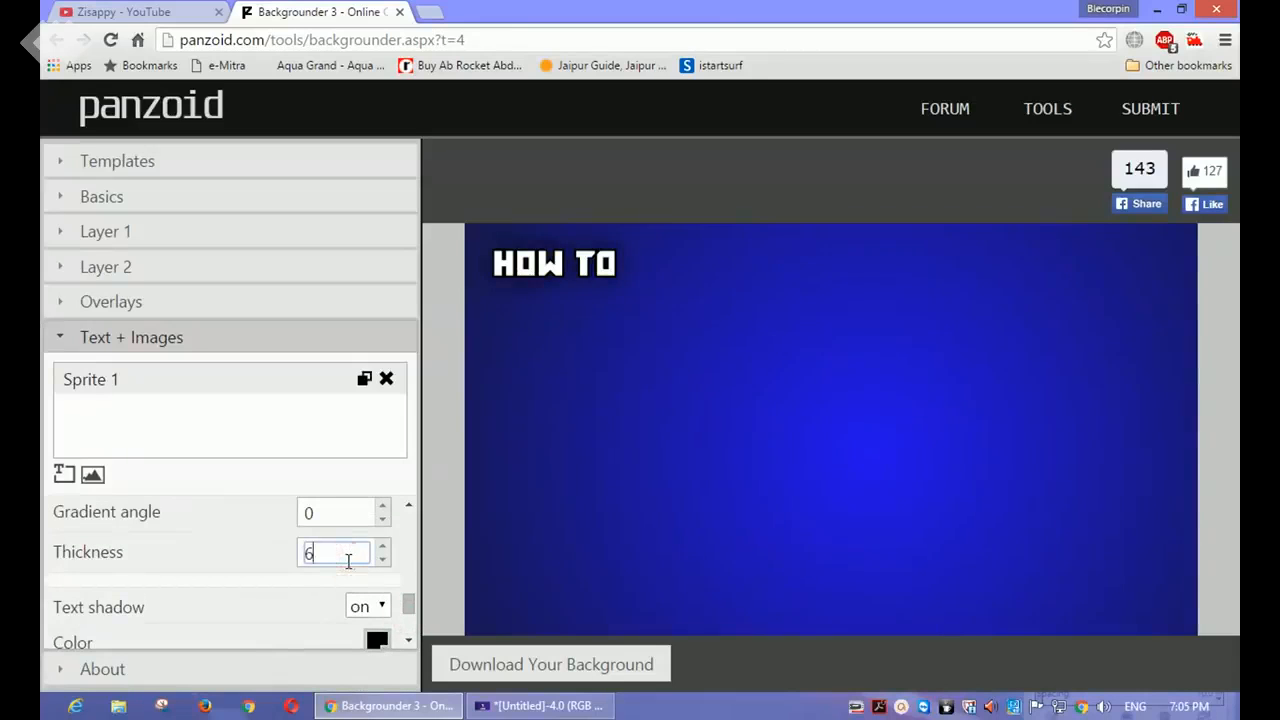
pyautogui.write('5')
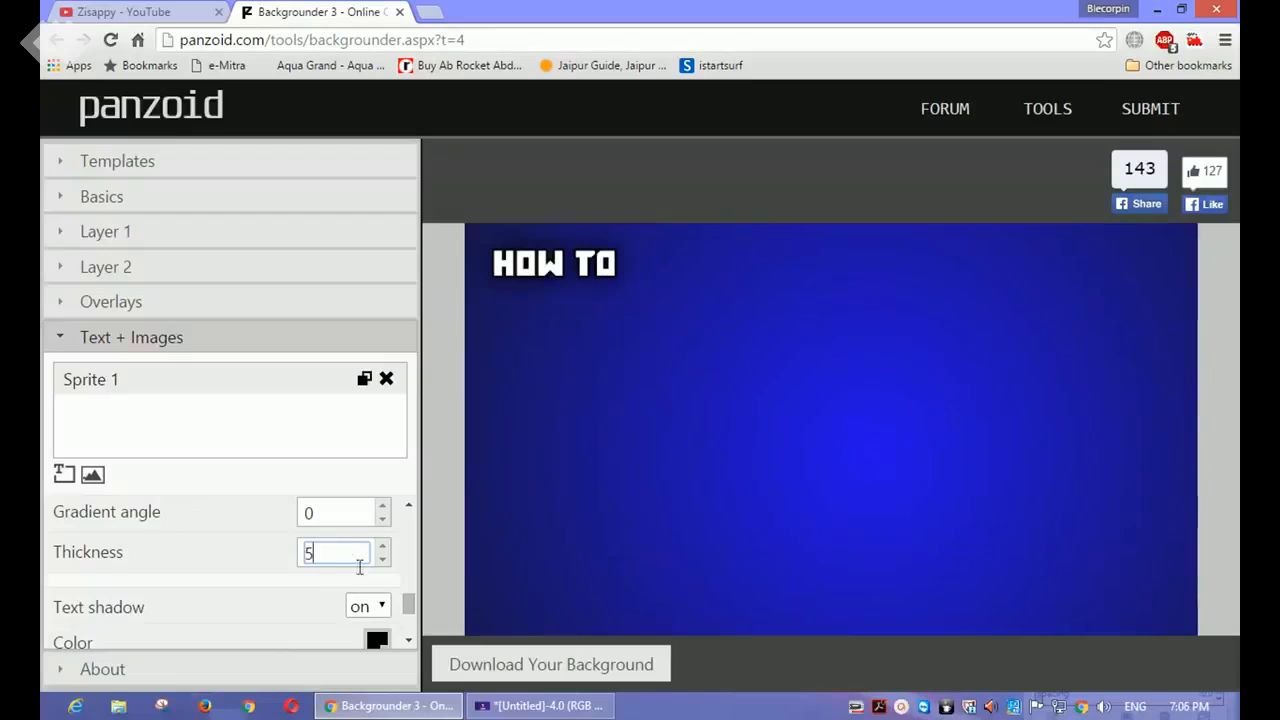
# Step: Enlarge the HOW TO text to font size 200
pyautogui.moveTo(409, 612)
pyautogui.mouseDown()
pyautogui.moveTo(409, 572)
pyautogui.moveTo(409, 588)
pyautogui.mouseUp()
pyautogui.moveTo(340, 562); pyautogui.dragTo(299, 563)
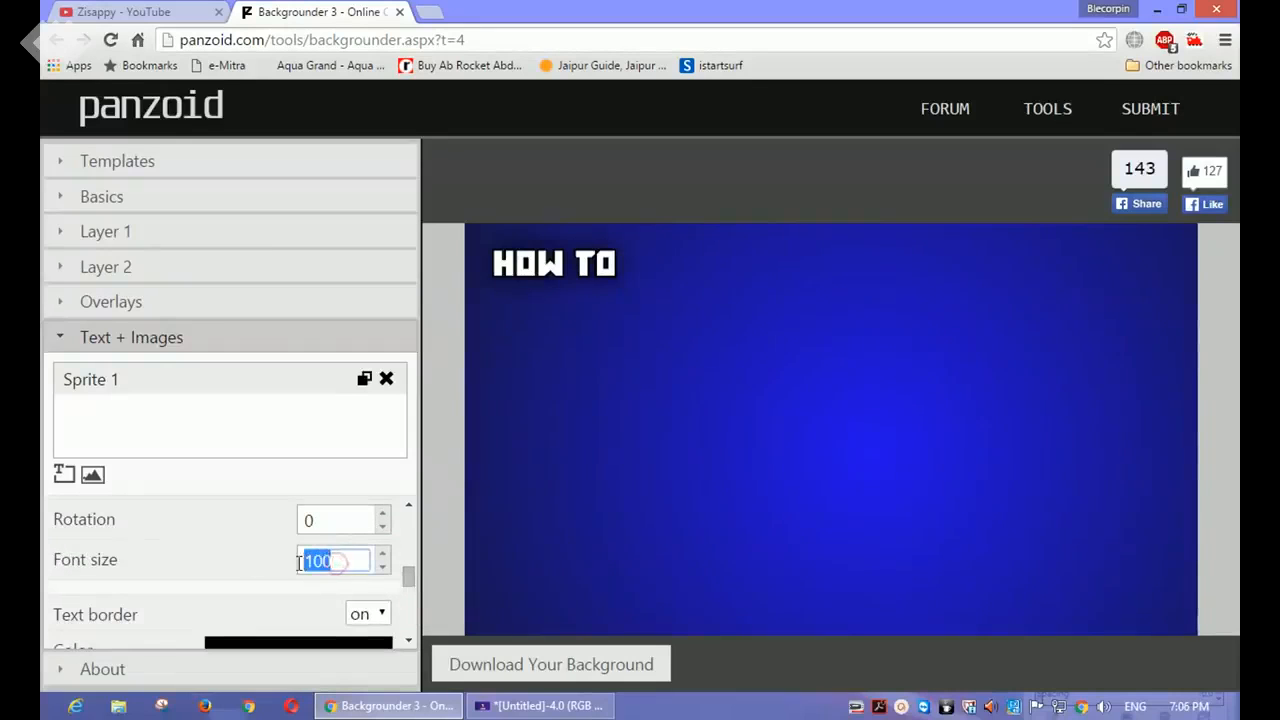
pyautogui.write('200')
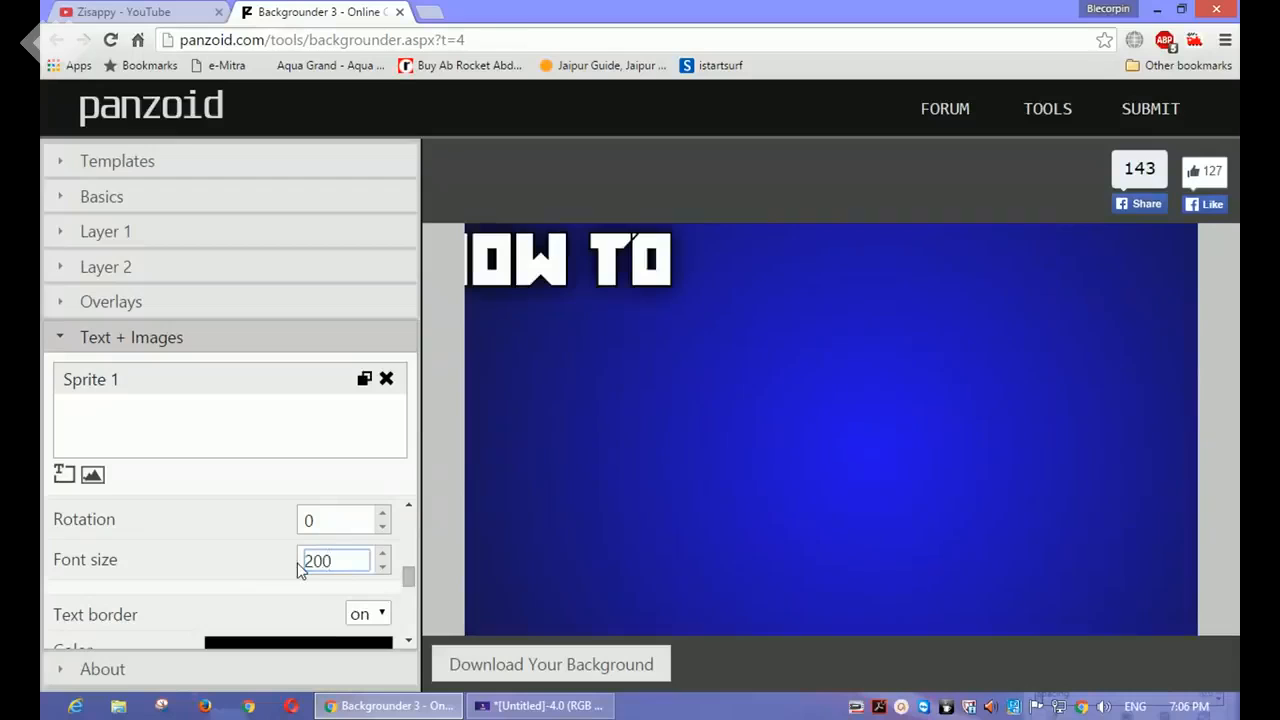
# Step: Move the HOW TO text fully into the canvas's upper-left corner and duplicate it twice
pyautogui.moveTo(570, 307); pyautogui.dragTo(626, 273)
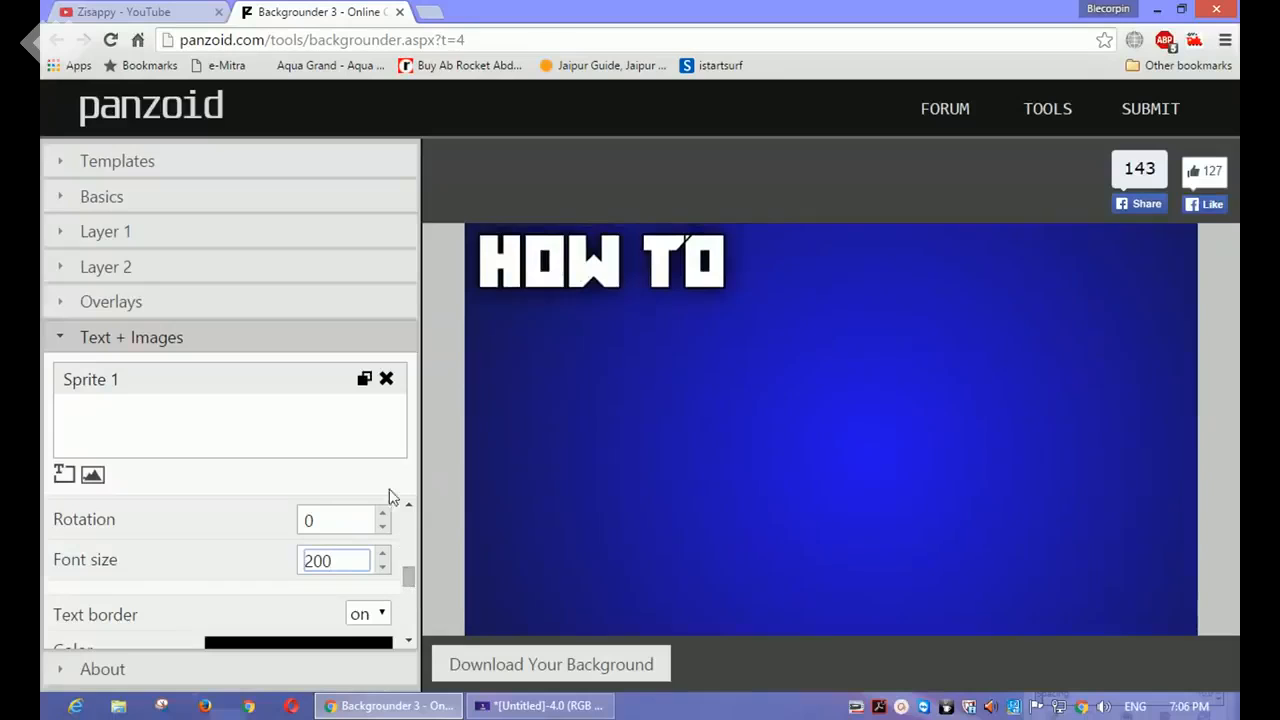
pyautogui.click(364, 380)
pyautogui.click(364, 410)
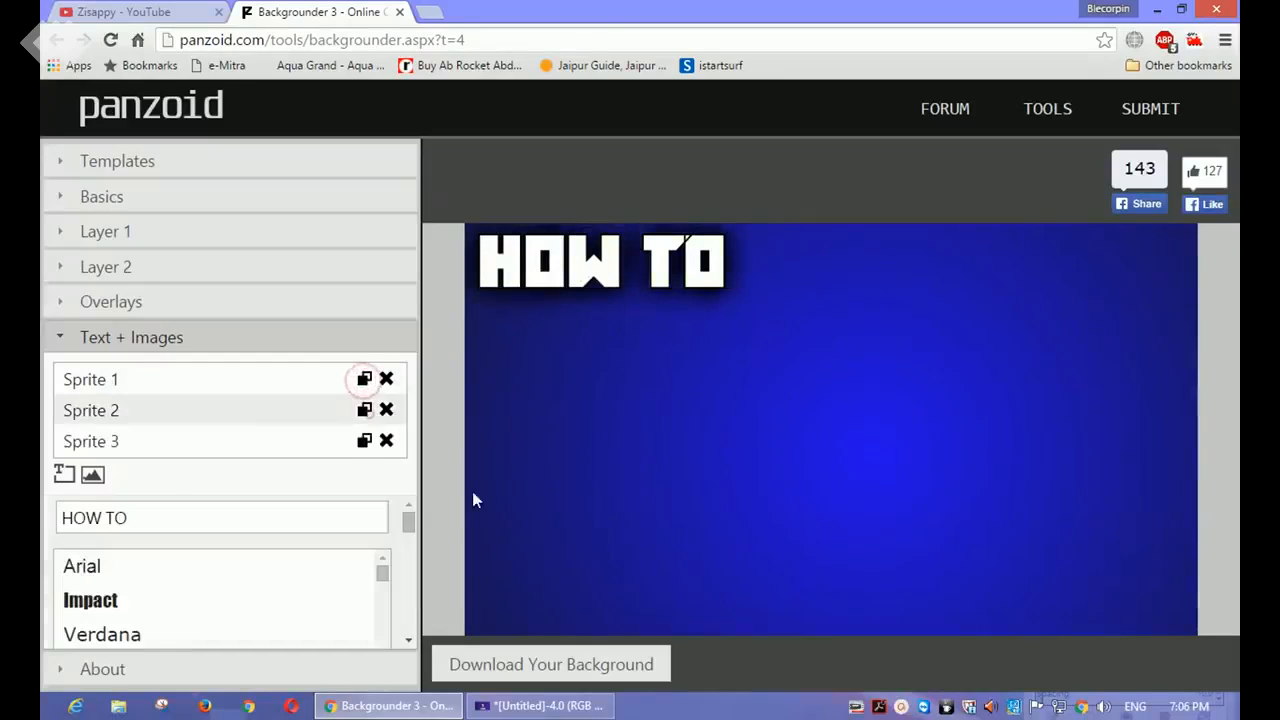
# Step: Spread the two HOW TO copies below the original as separate, left-aligned lines
pyautogui.moveTo(571, 266); pyautogui.dragTo(545, 447)
pyautogui.moveTo(628, 332); pyautogui.dragTo(541, 275)
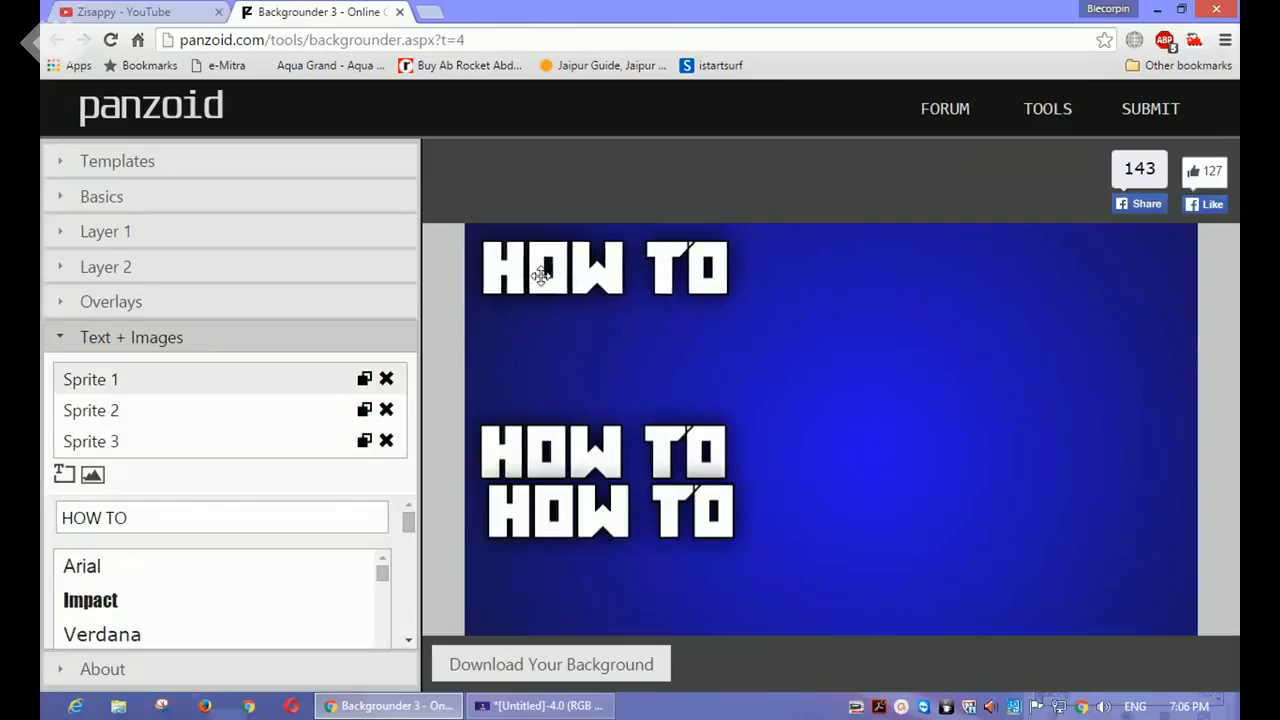
pyautogui.moveTo(557, 461); pyautogui.dragTo(555, 398)
# Step: Change the middle HOW TO copy's text to "mAKE" and place it close beneath the first line
pyautogui.moveTo(248, 508); pyautogui.dragTo(42, 675)
pyautogui.moveTo(465, 548); pyautogui.dragTo(226, 505)
pyautogui.press('BackSpace')
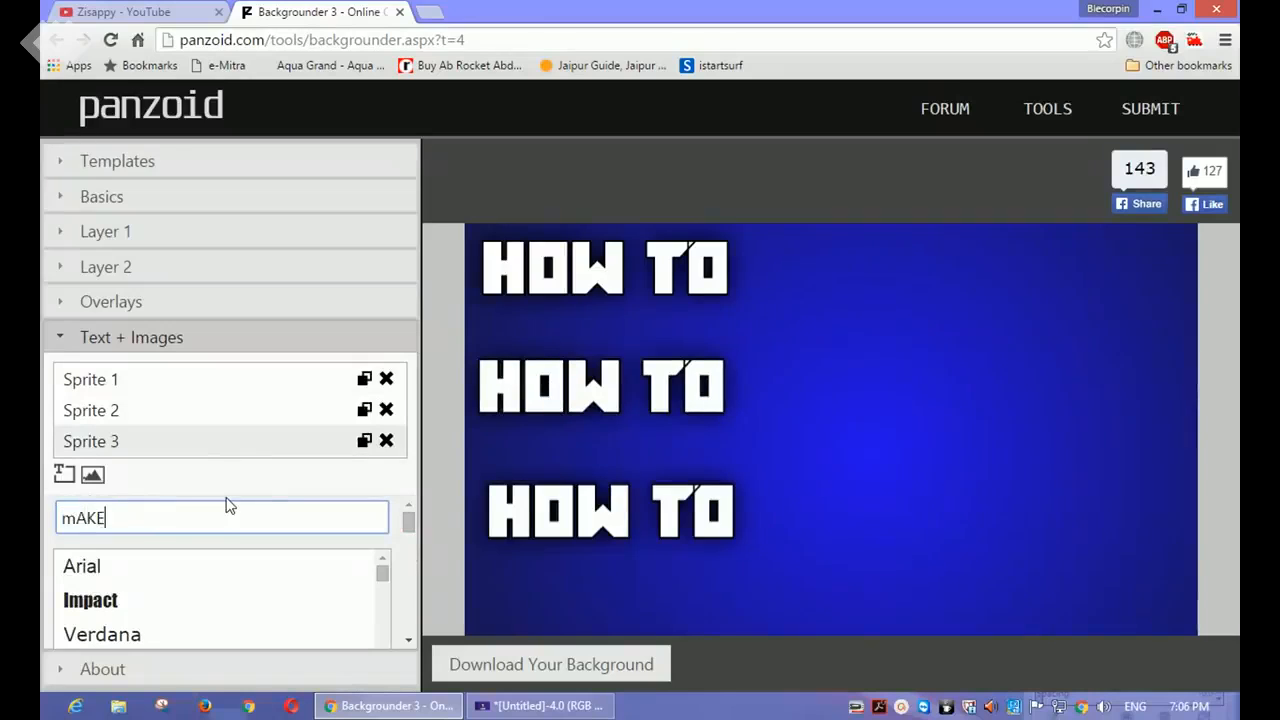
pyautogui.moveTo(681, 383); pyautogui.dragTo(640, 353)
pyautogui.click(603, 521)
pyautogui.click(561, 358)
# Step: Set the MAKE text's font size to 300 and left-align it beneath HOW TO
pyautogui.moveTo(409, 524); pyautogui.dragTo(412, 580)
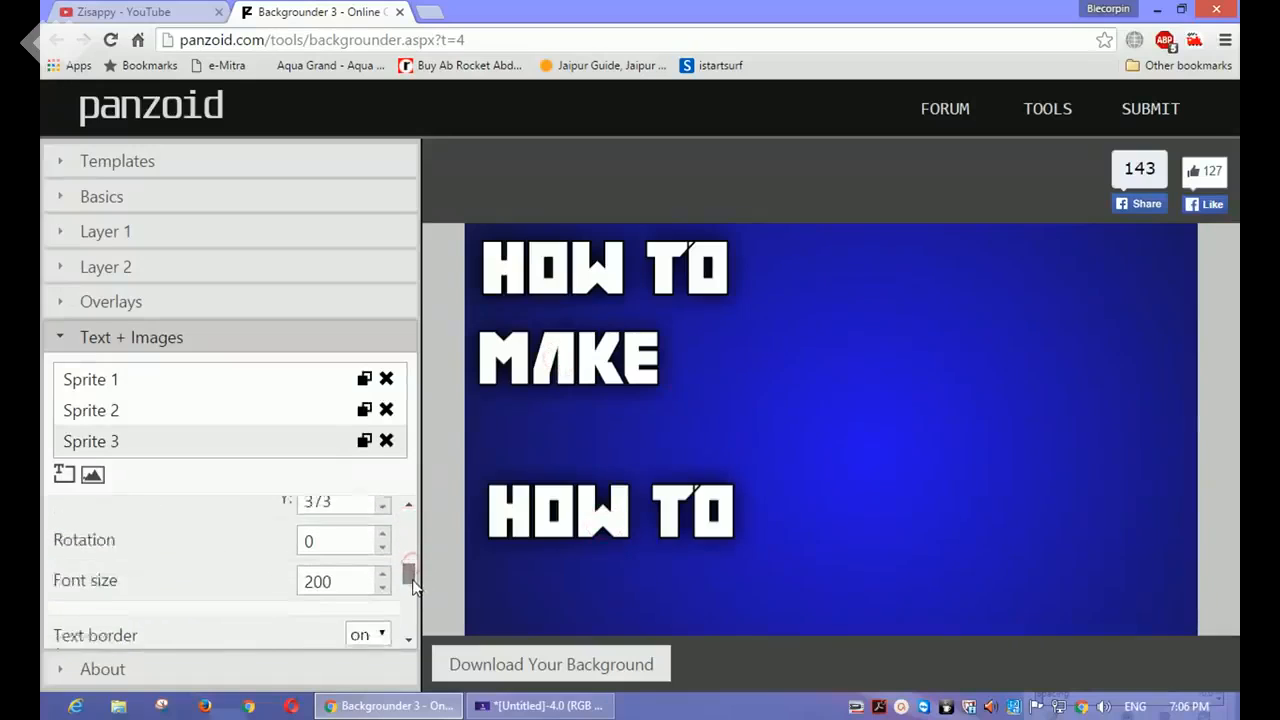
pyautogui.doubleClick(338, 562)
pyautogui.write('300')
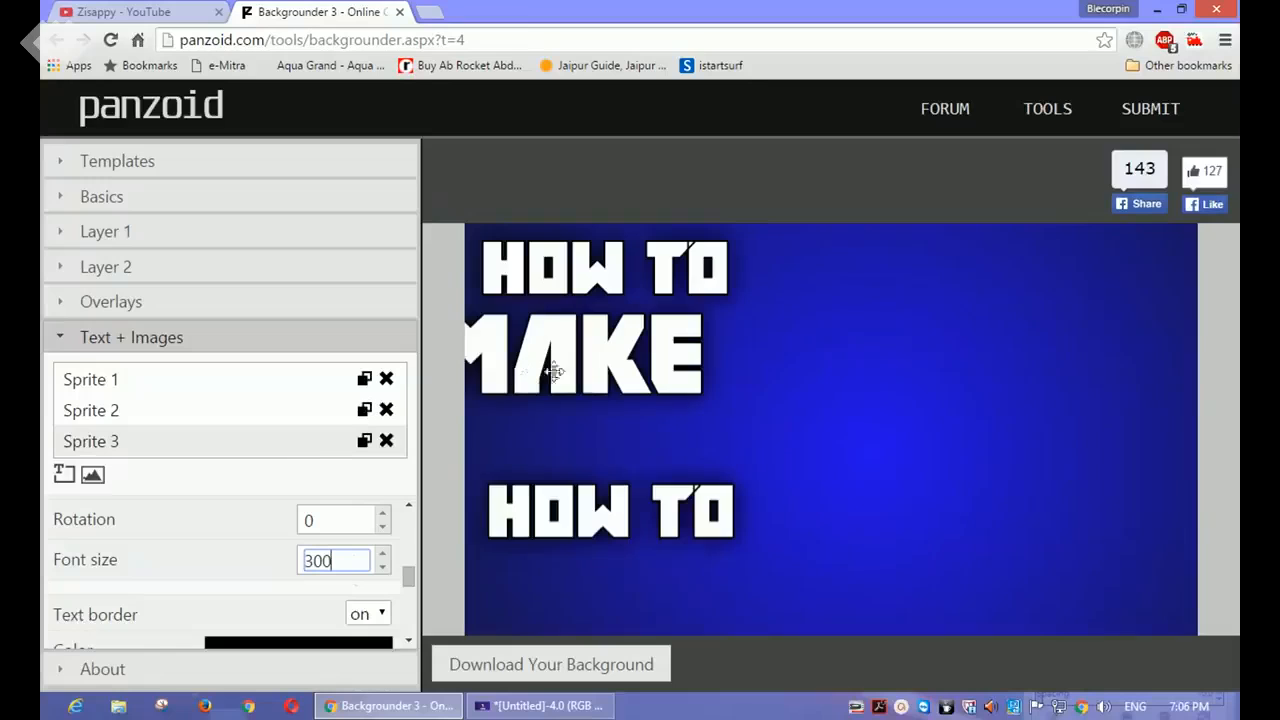
pyautogui.moveTo(555, 372); pyautogui.dragTo(582, 370)
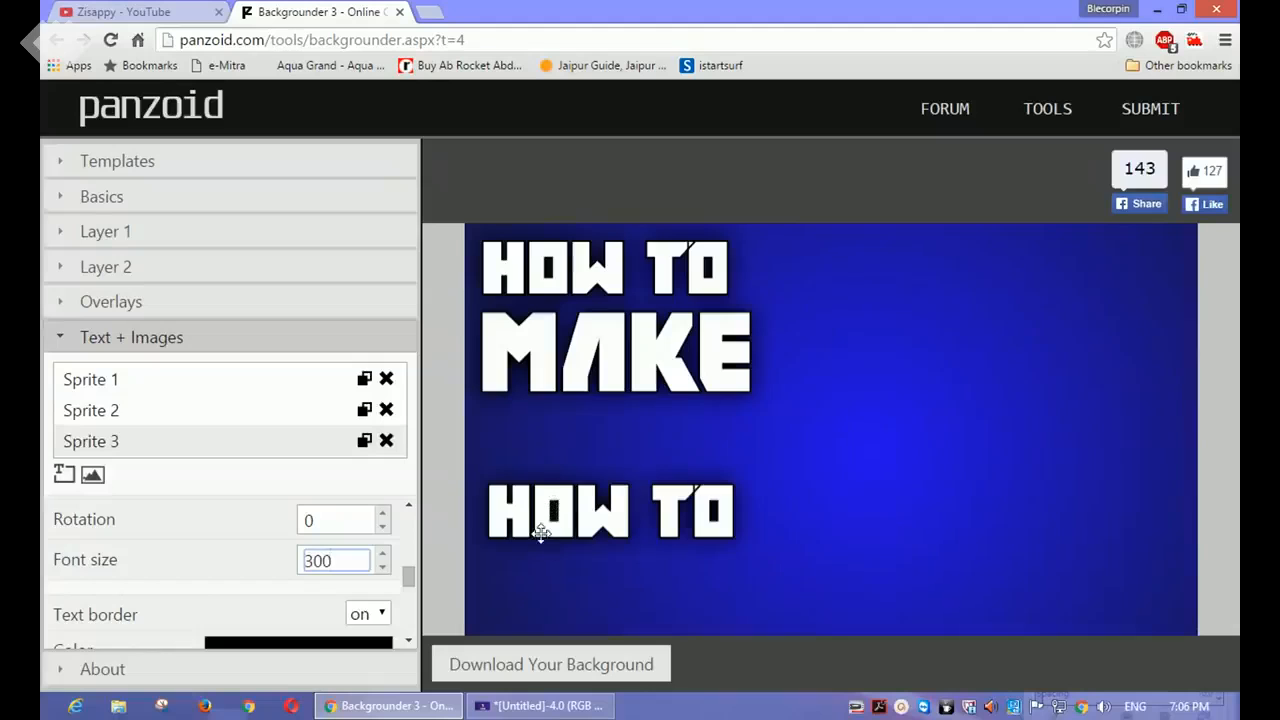
# Step: Replace the lowest HOW TO copy's text with "great"
pyautogui.click(541, 533)
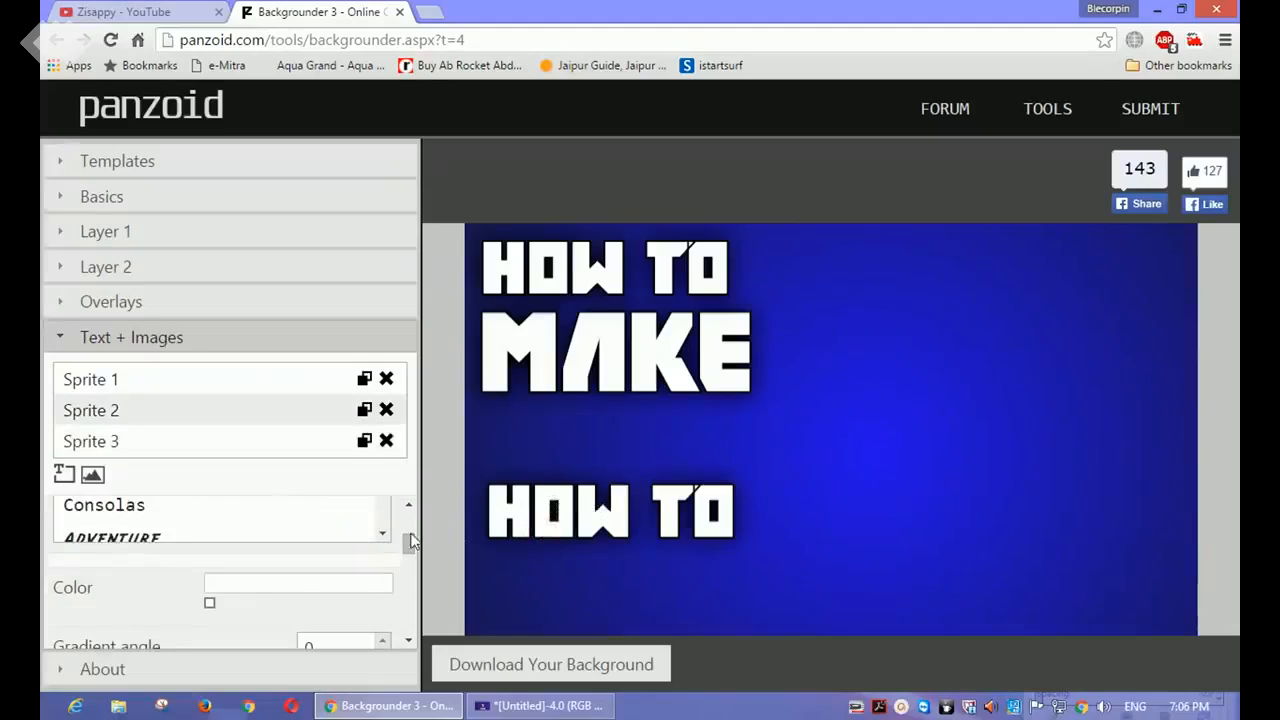
pyautogui.moveTo(410, 541); pyautogui.dragTo(408, 516)
pyautogui.moveTo(330, 514); pyautogui.dragTo(58, 518)
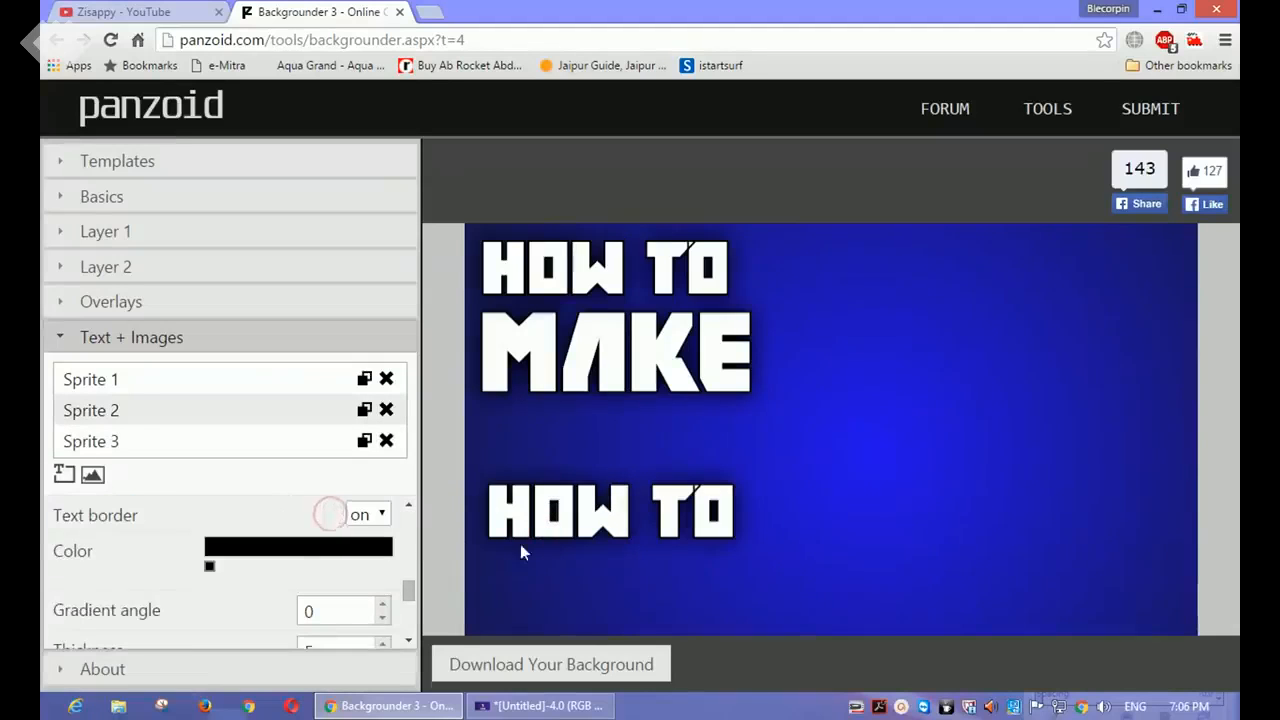
pyautogui.moveTo(409, 590); pyautogui.dragTo(406, 514)
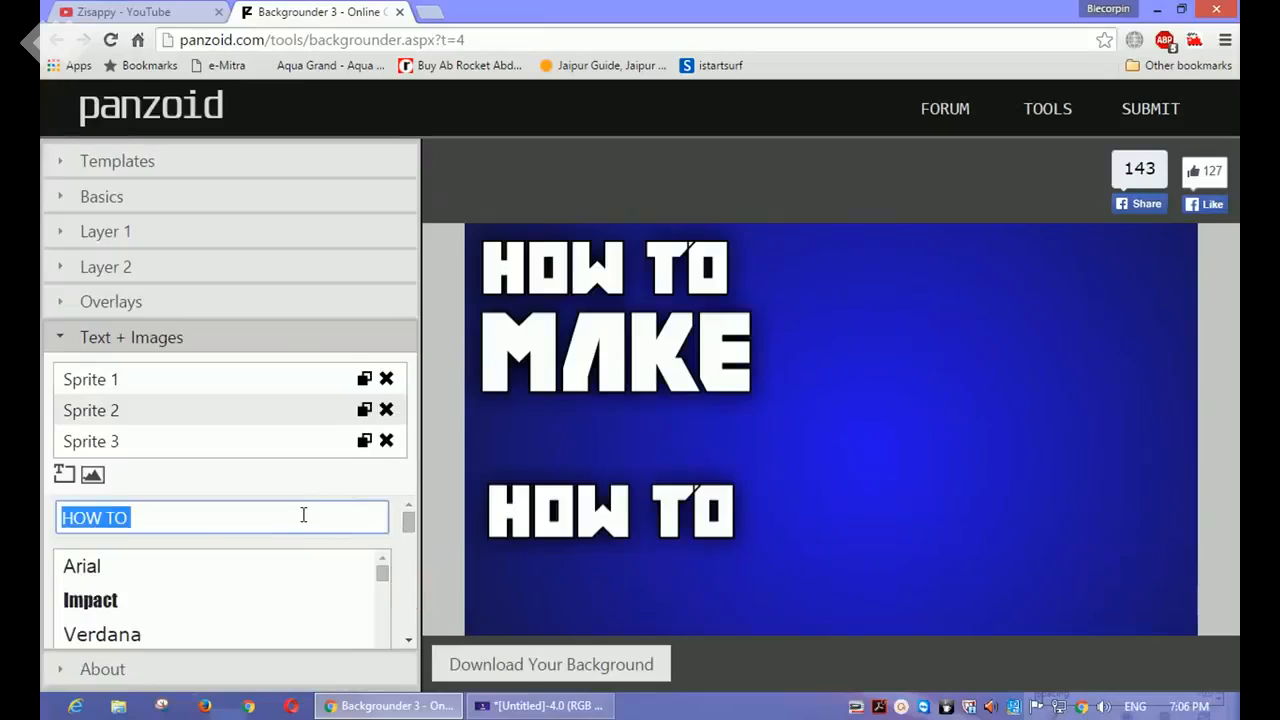
pyautogui.press('BackSpace')
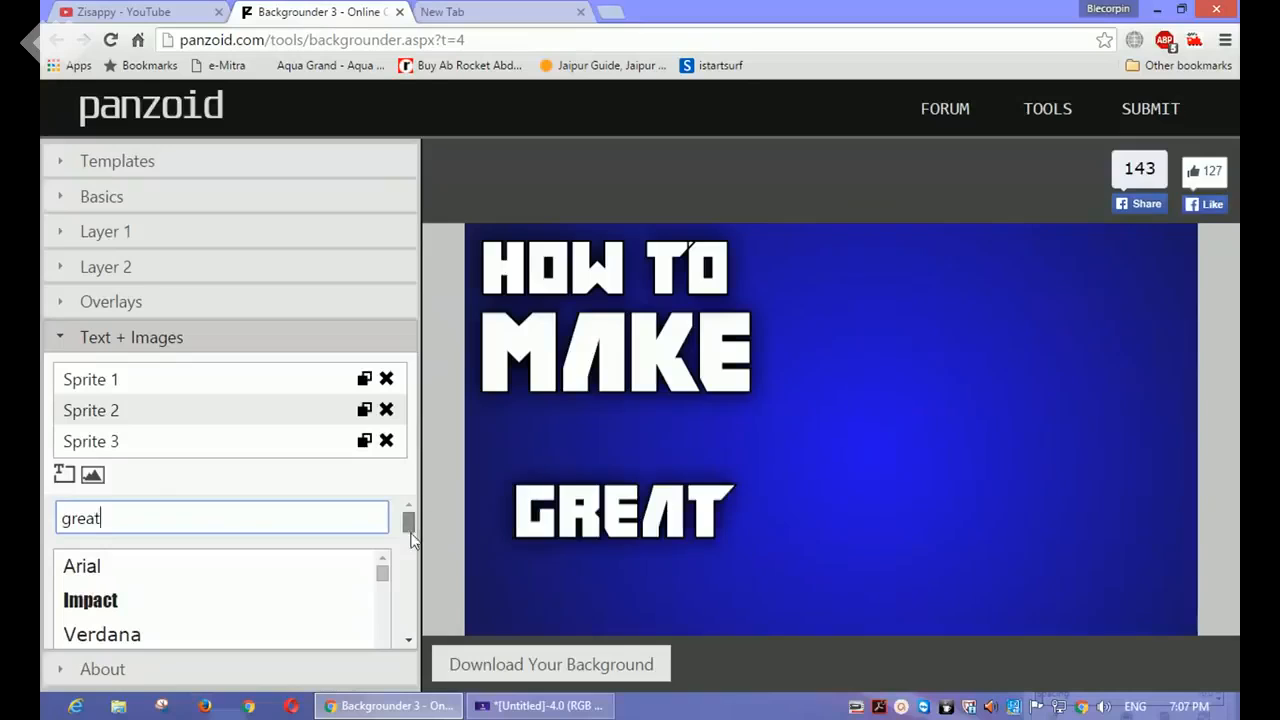
# Step: Set the GREAT text's font size to 300 and move it directly beneath MAKE
pyautogui.moveTo(410, 530); pyautogui.dragTo(410, 588)
pyautogui.doubleClick(345, 577)
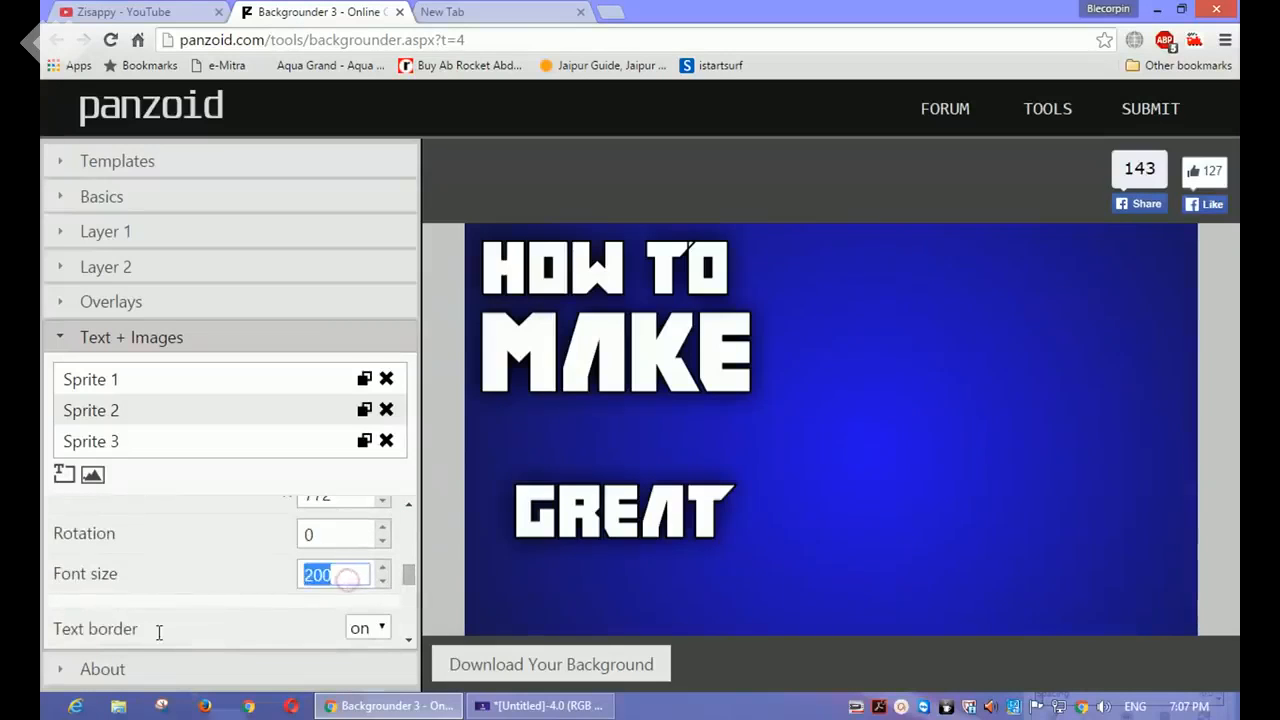
pyautogui.write('300')
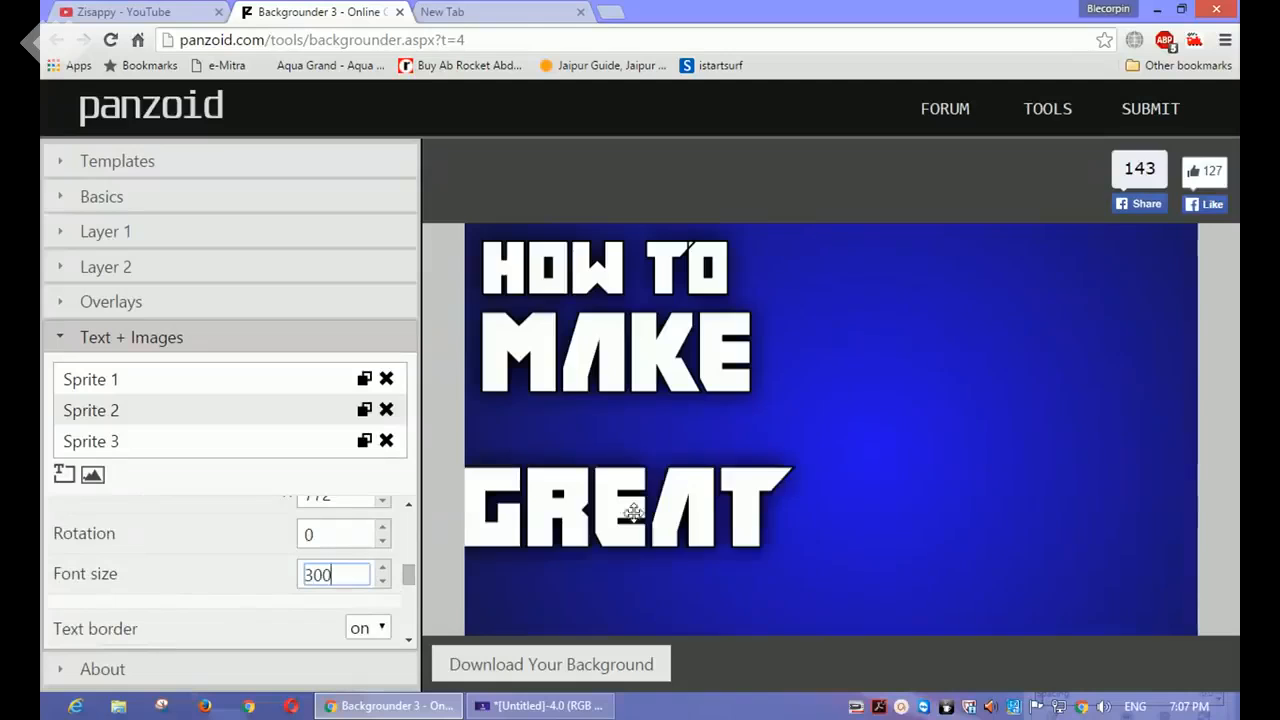
pyautogui.moveTo(633, 513); pyautogui.dragTo(651, 434)
# Step: Nudge the HOW TO, MAKE and GREAT lines to tighten their spacing and left alignment
pyautogui.click(577, 276)
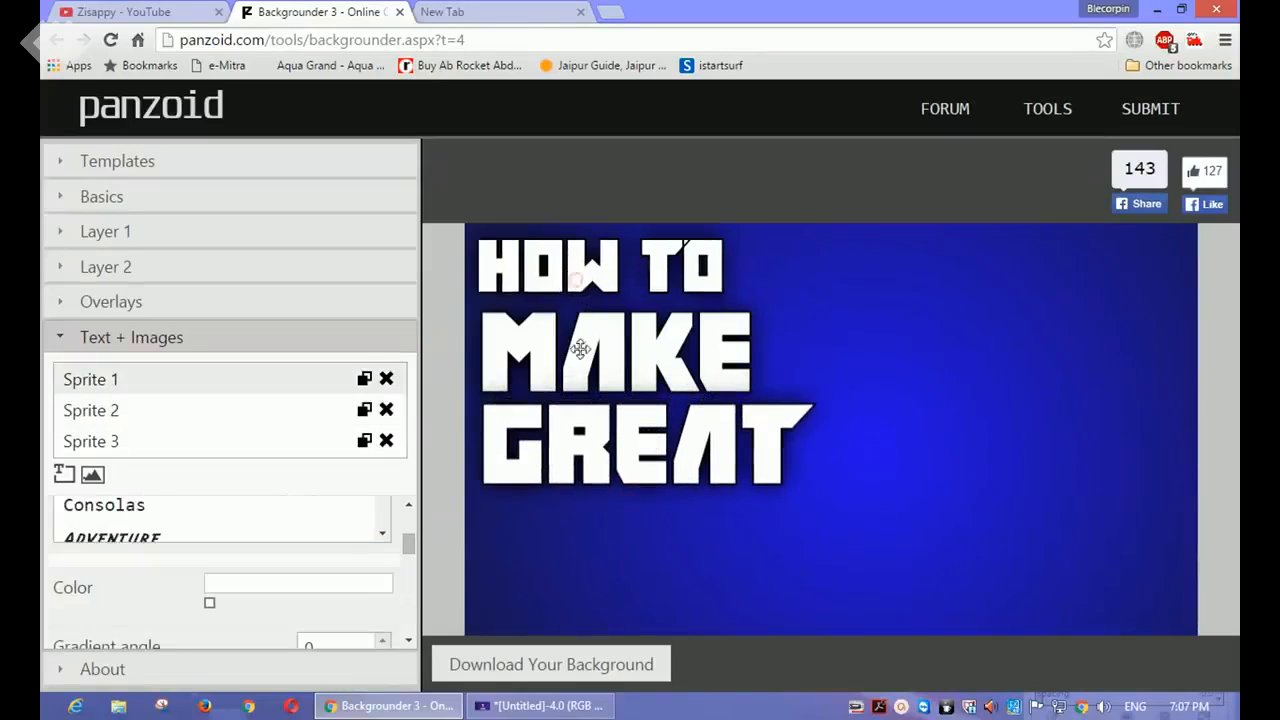
pyautogui.moveTo(580, 348); pyautogui.dragTo(572, 338)
pyautogui.moveTo(542, 456); pyautogui.dragTo(540, 447)
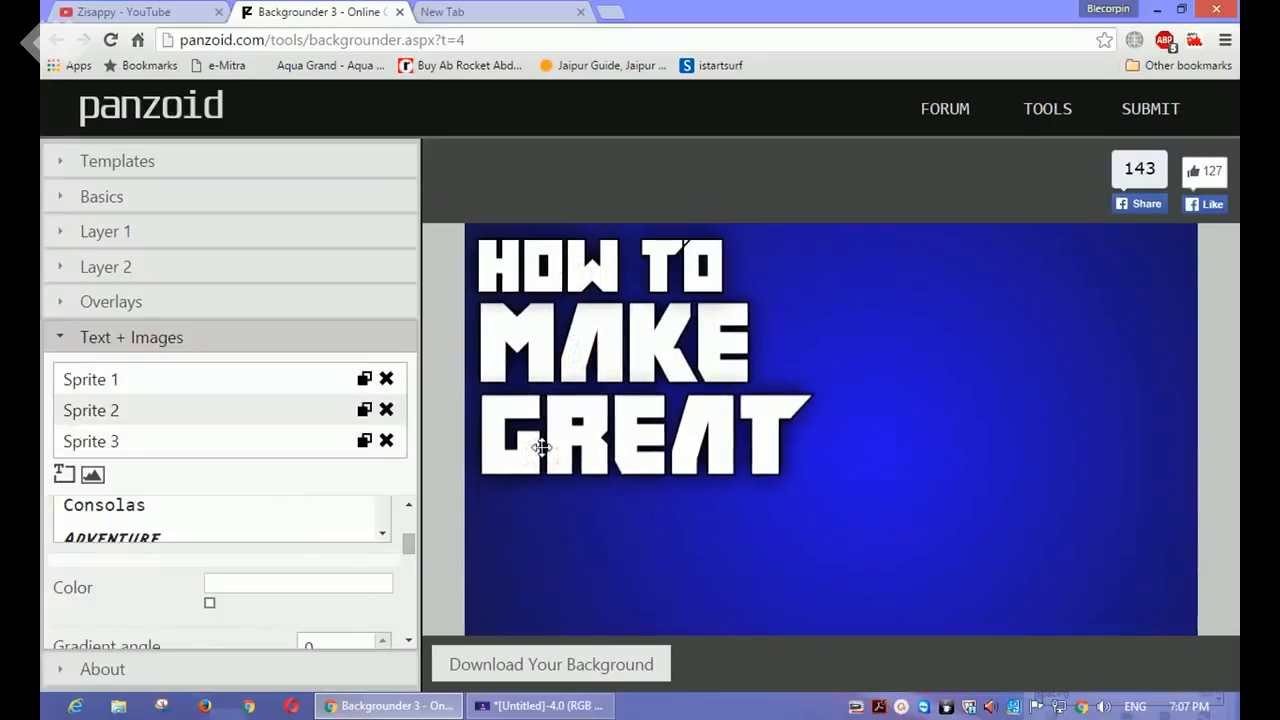
# Step: Duplicate the GREAT text and place the copy as a fourth line beneath it
pyautogui.click(364, 441)
pyautogui.scroll(-1, 362, 415)
pyautogui.click(320, 440)
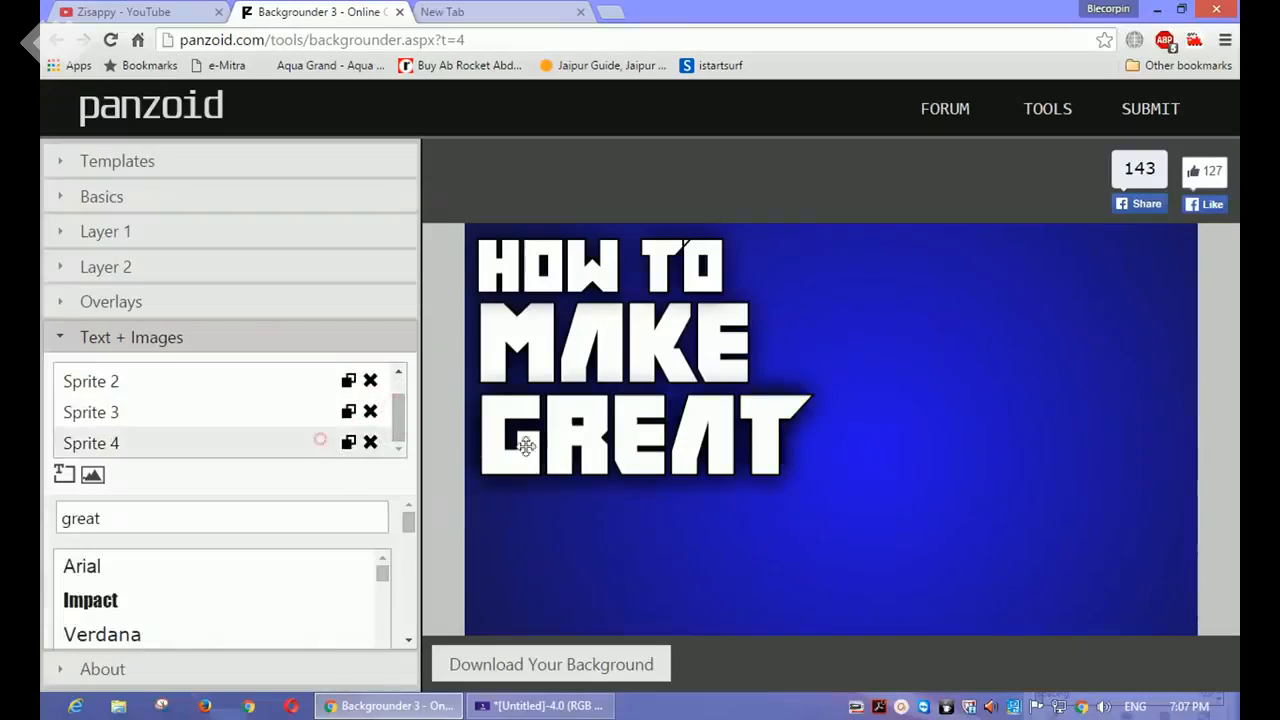
pyautogui.moveTo(548, 445); pyautogui.dragTo(534, 618)
pyautogui.moveTo(765, 368); pyautogui.dragTo(586, 434)
pyautogui.moveTo(563, 591); pyautogui.dragTo(566, 529)
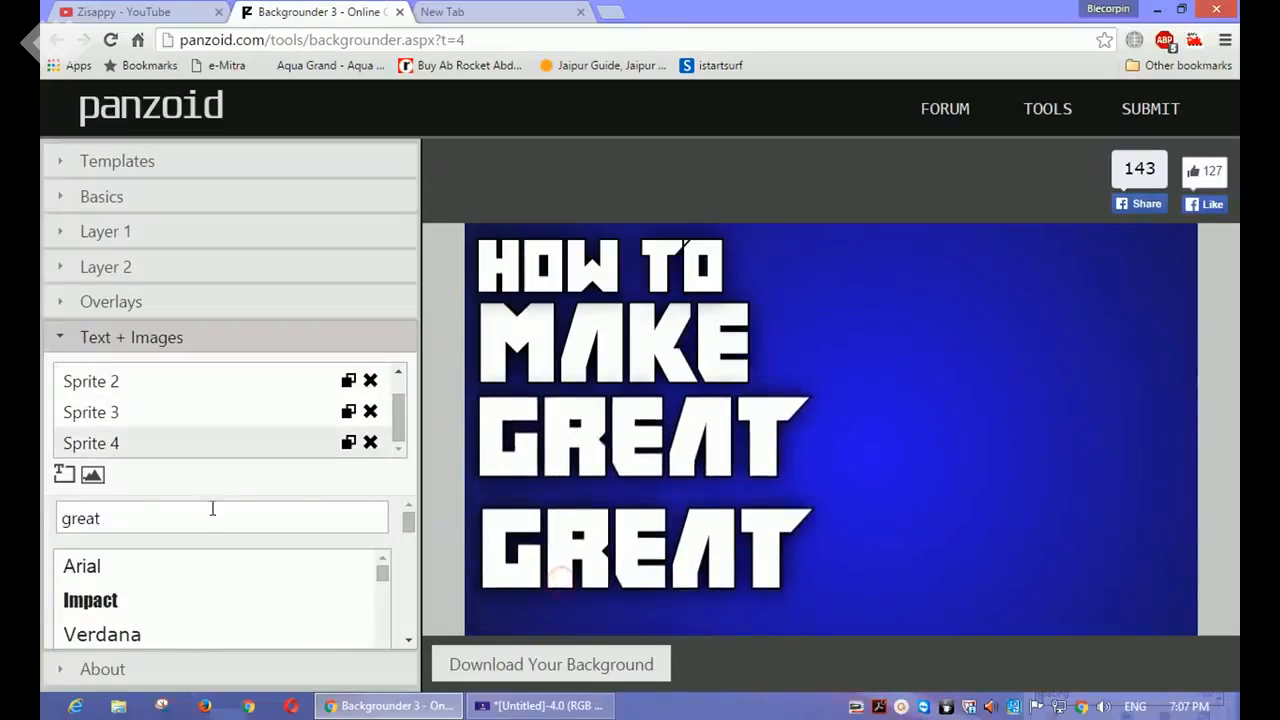
# Step: Change the fourth line's text to "Thumbnails"
pyautogui.moveTo(209, 509); pyautogui.dragTo(43, 498)
pyautogui.press('BackSpace')
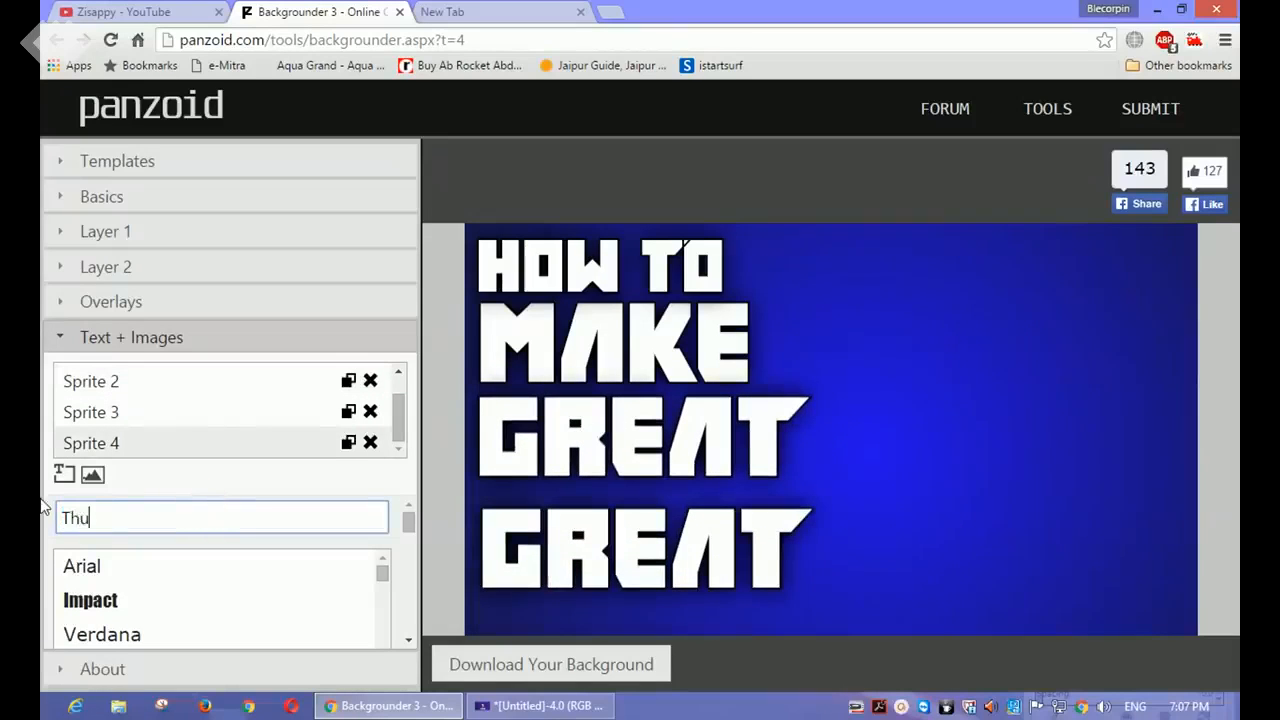
pyautogui.write('Thumbnails')
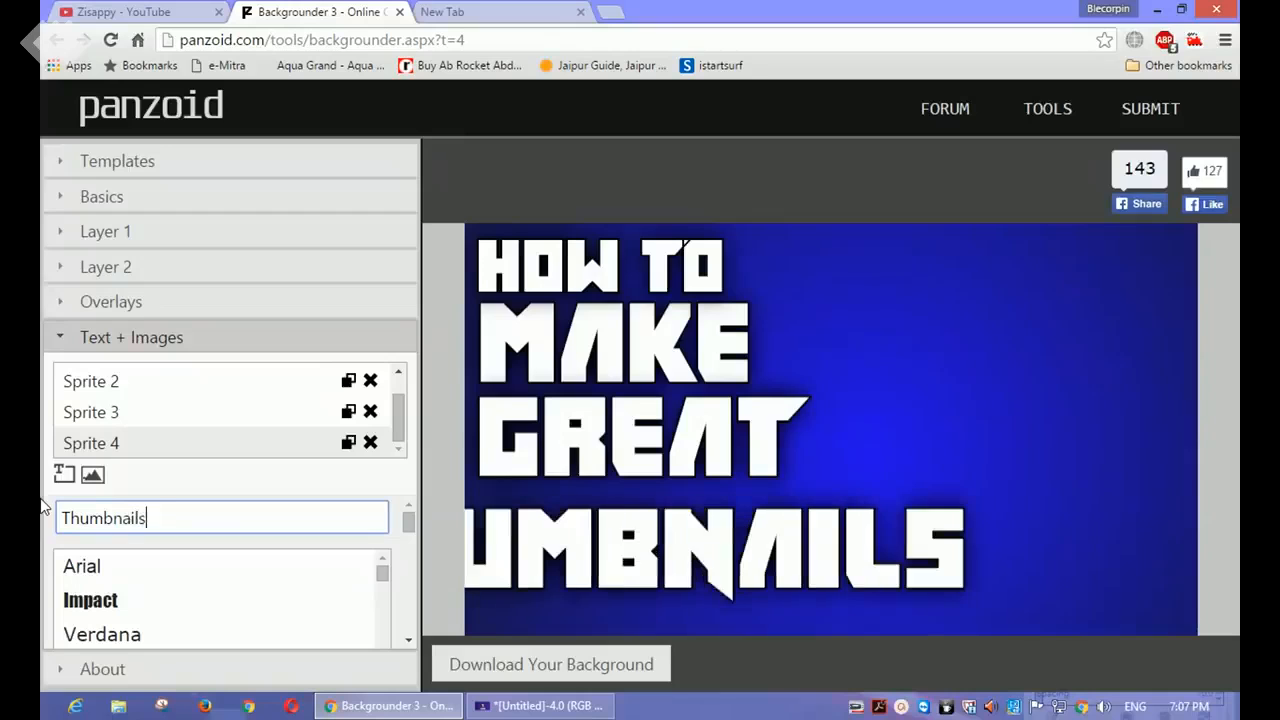
# Step: Reposition the MAKE, GREAT and THUMBNAILS lines so they are left-aligned, evenly spaced and fully inside the canvas
pyautogui.moveTo(634, 411); pyautogui.dragTo(631, 418)
pyautogui.moveTo(632, 357); pyautogui.dragTo(630, 361)
pyautogui.click(607, 424)
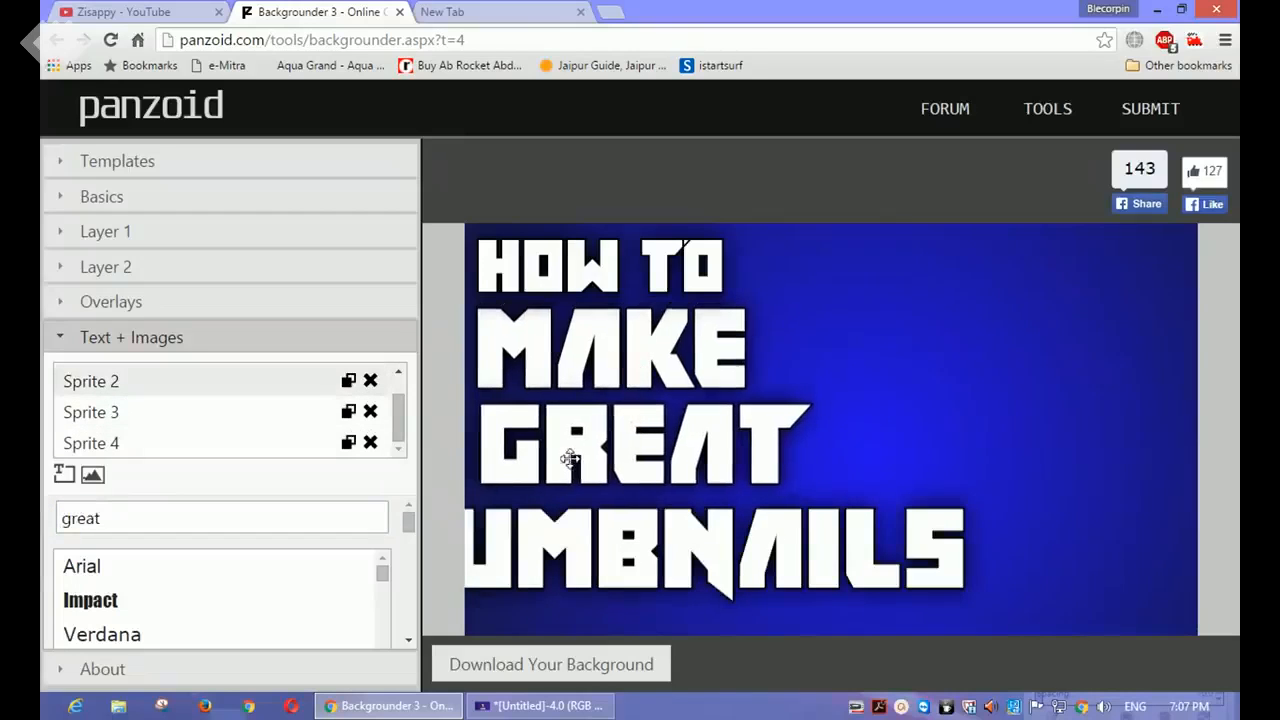
pyautogui.moveTo(549, 563); pyautogui.dragTo(705, 556)
pyautogui.moveTo(612, 450); pyautogui.dragTo(609, 456)
pyautogui.moveTo(589, 564); pyautogui.dragTo(584, 567)
# Step: Colour the MAKE text bright blue with a hue of about 213
pyautogui.click(555, 356)
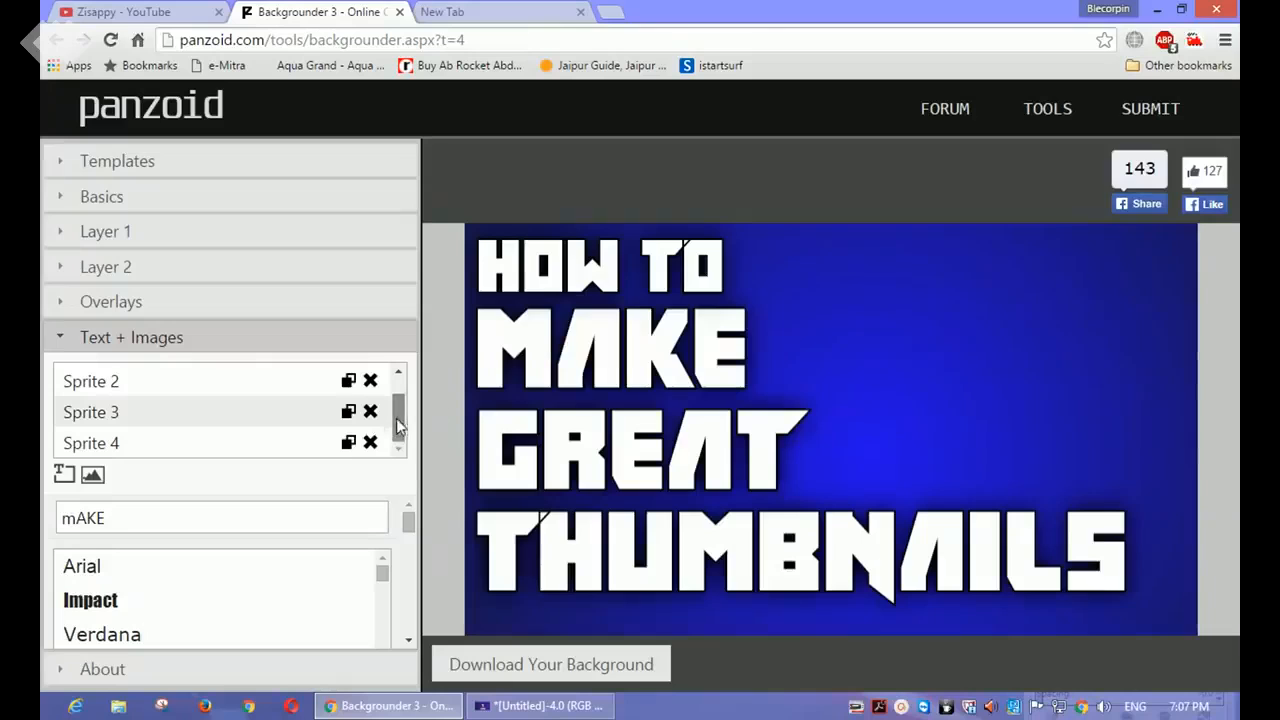
pyautogui.moveTo(407, 522); pyautogui.dragTo(410, 567)
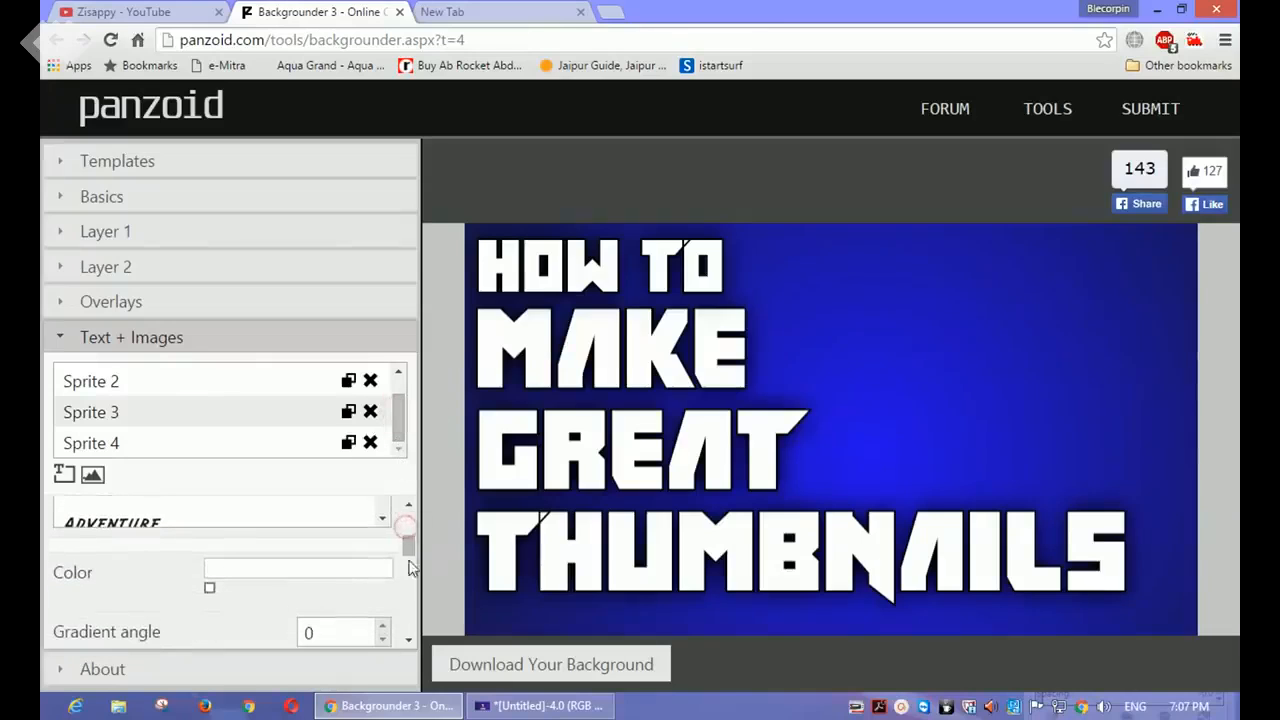
pyautogui.click(212, 601)
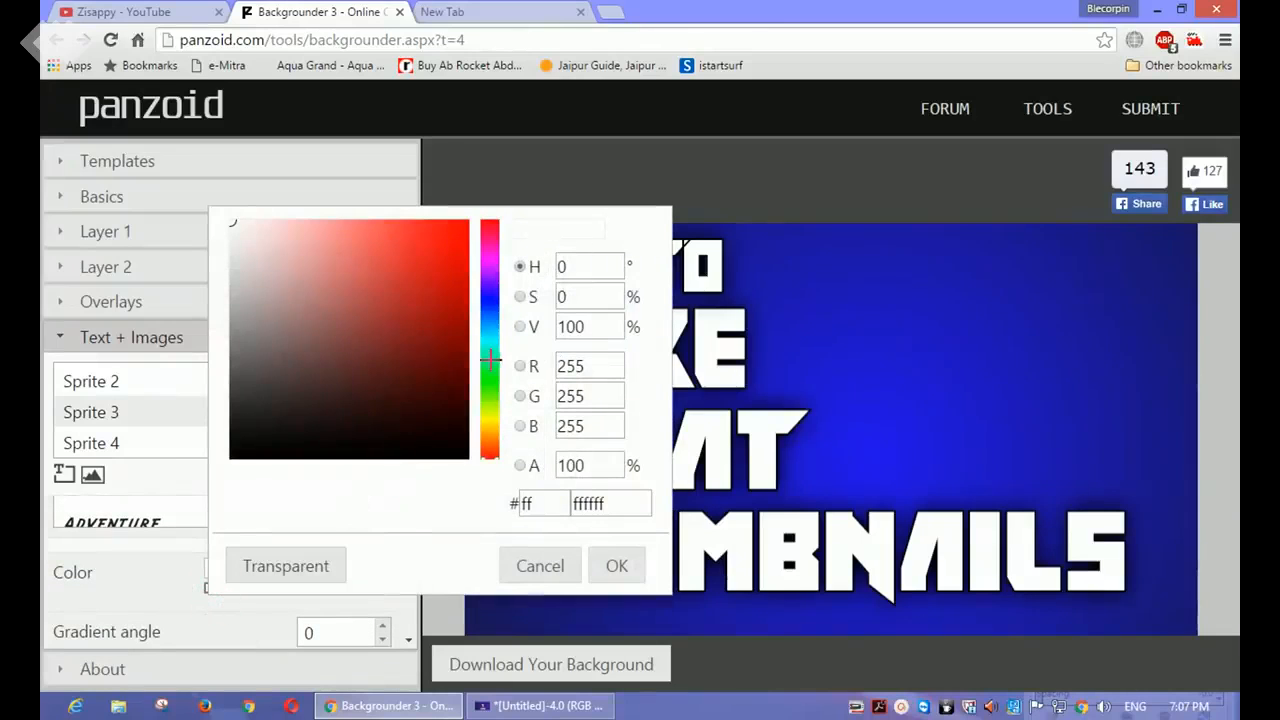
pyautogui.moveTo(490, 361); pyautogui.dragTo(491, 320)
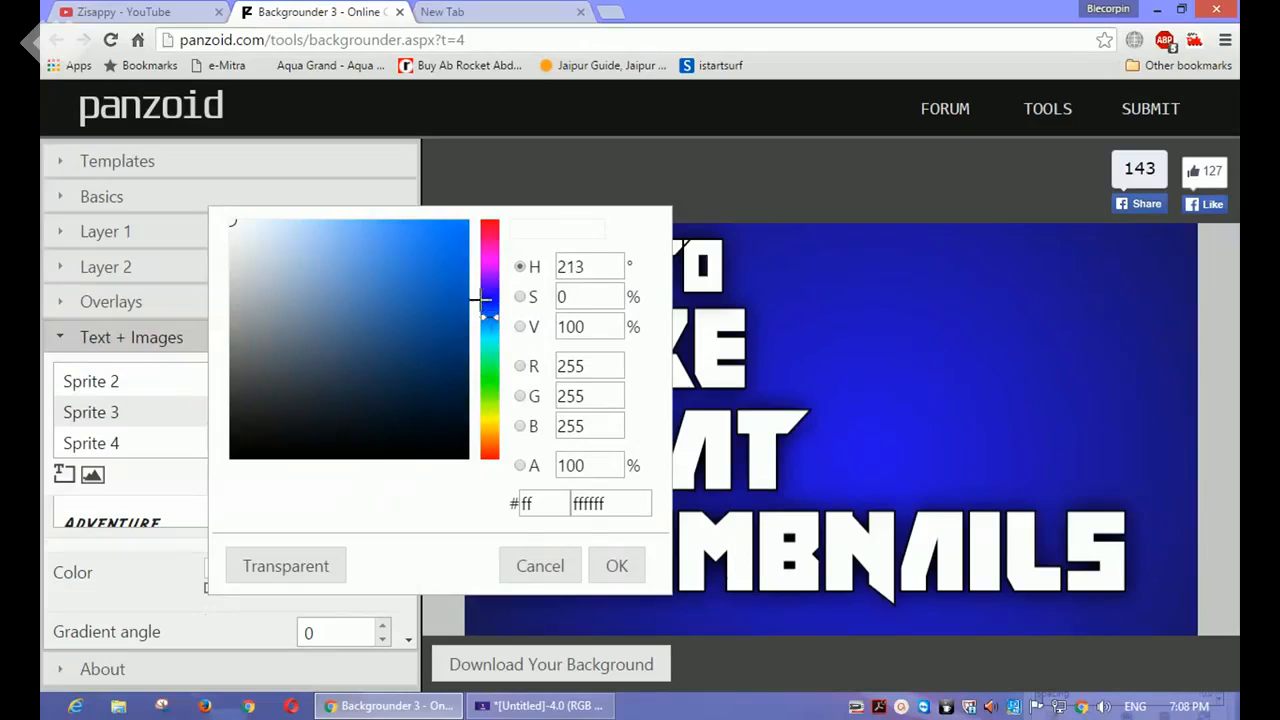
pyautogui.click(459, 236)
pyautogui.click(610, 566)
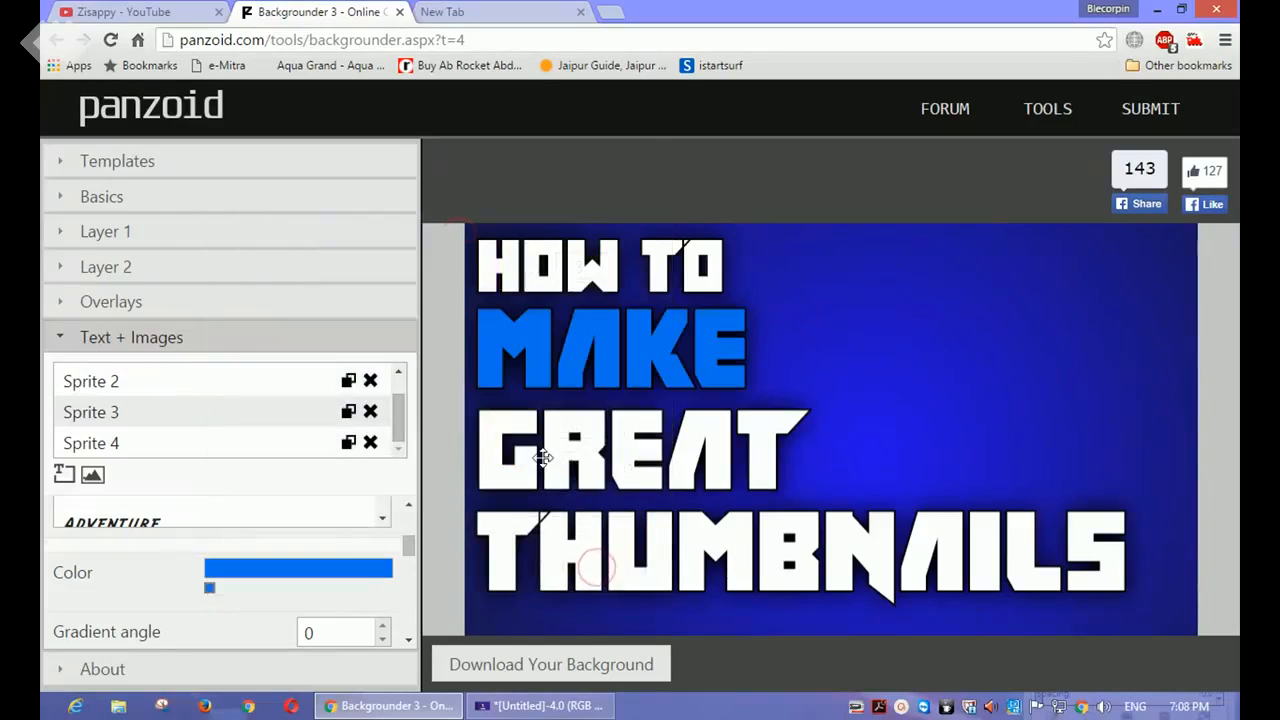
# Step: Colour the GREAT text a lighter blue, about #1091f4
pyautogui.moveTo(409, 545)
pyautogui.mouseDown()
pyautogui.moveTo(408, 567)
pyautogui.moveTo(408, 552)
pyautogui.mouseUp()
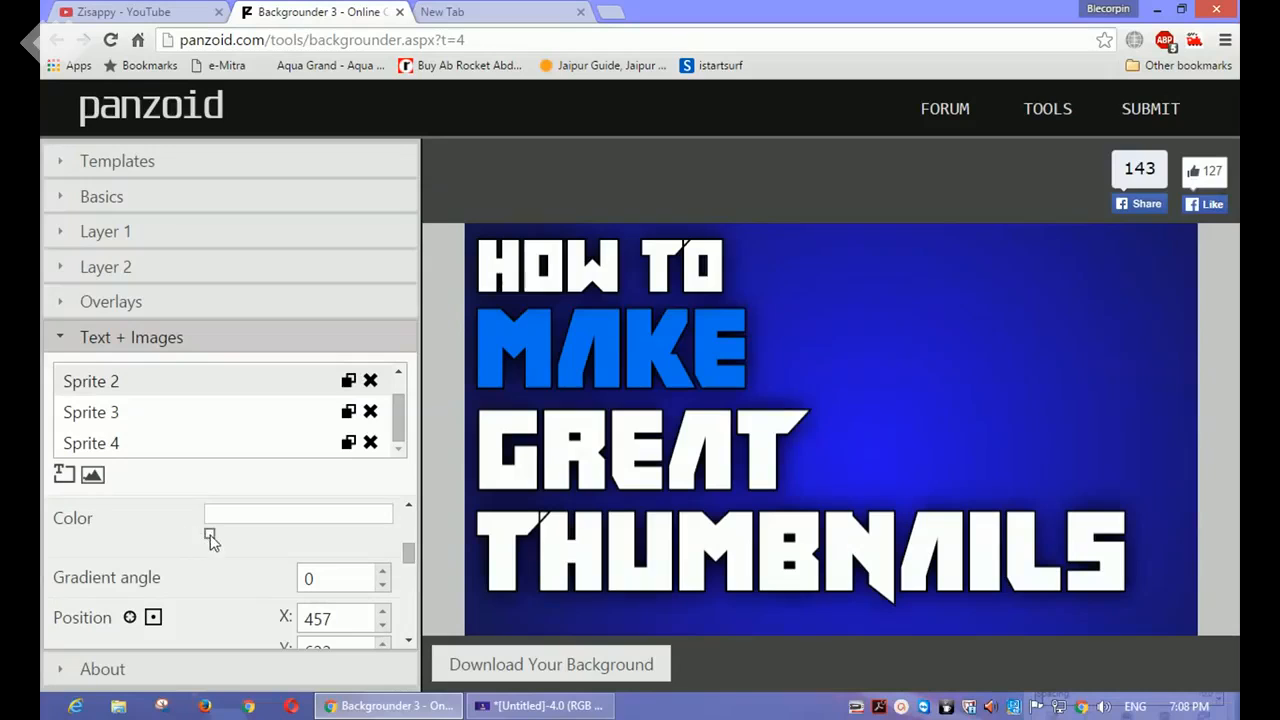
pyautogui.click(212, 540)
pyautogui.moveTo(478, 307); pyautogui.dragTo(489, 267)
pyautogui.click(452, 175)
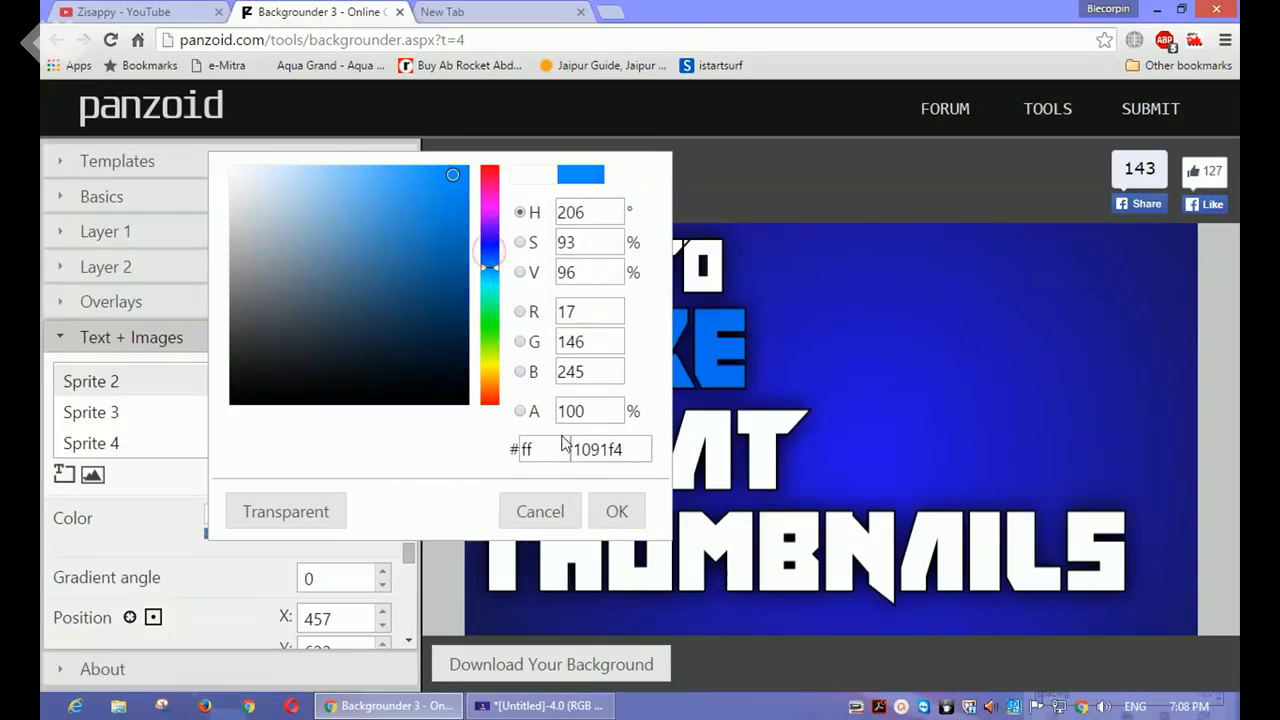
pyautogui.click(609, 509)
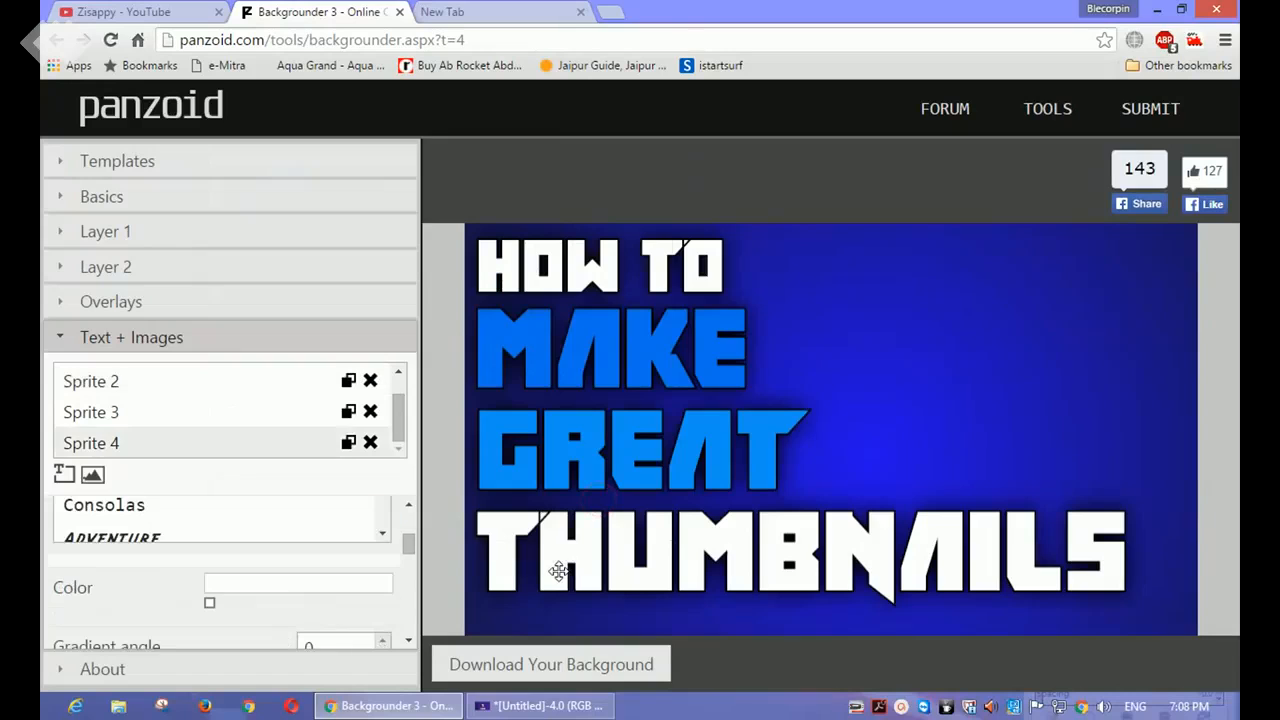
# Step: Colour the THUMBNAILS text golden yellow, about #f3dd12
pyautogui.moveTo(408, 545)
pyautogui.mouseDown()
pyautogui.moveTo(408, 605)
pyautogui.moveTo(409, 550)
pyautogui.mouseUp()
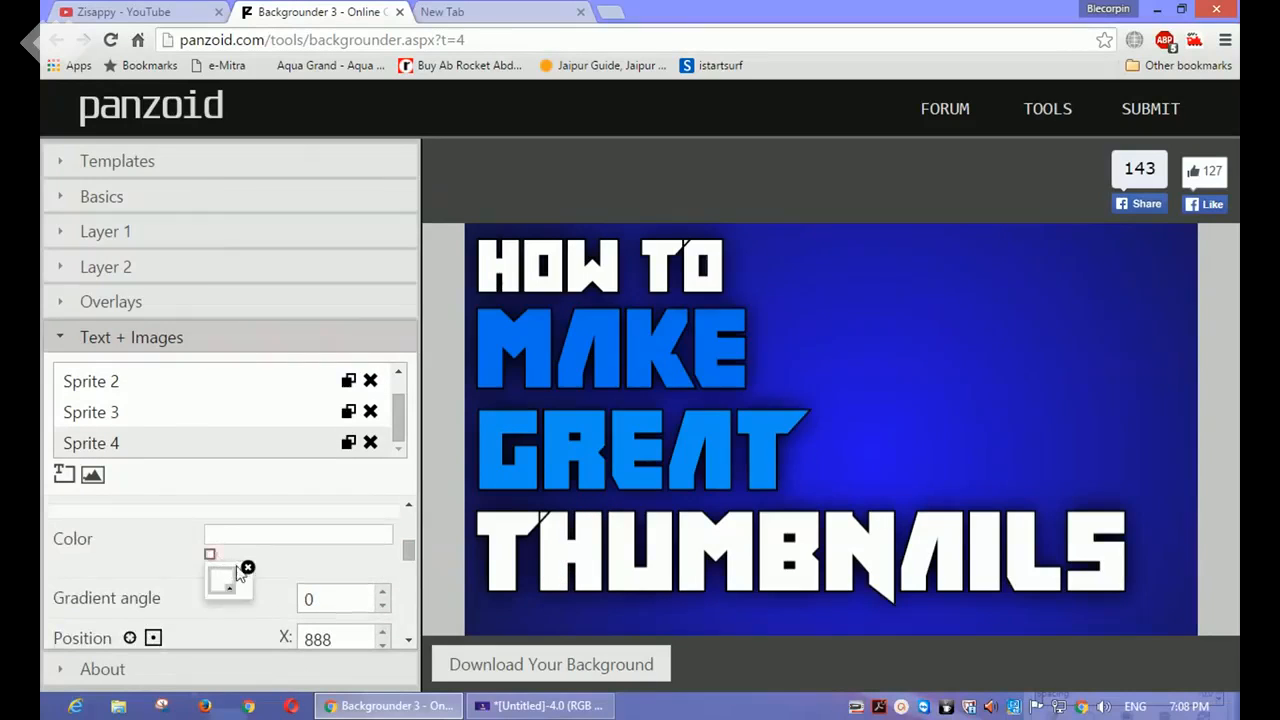
pyautogui.click(212, 555)
pyautogui.click(487, 385)
pyautogui.moveTo(487, 385); pyautogui.dragTo(487, 386)
pyautogui.click(449, 196)
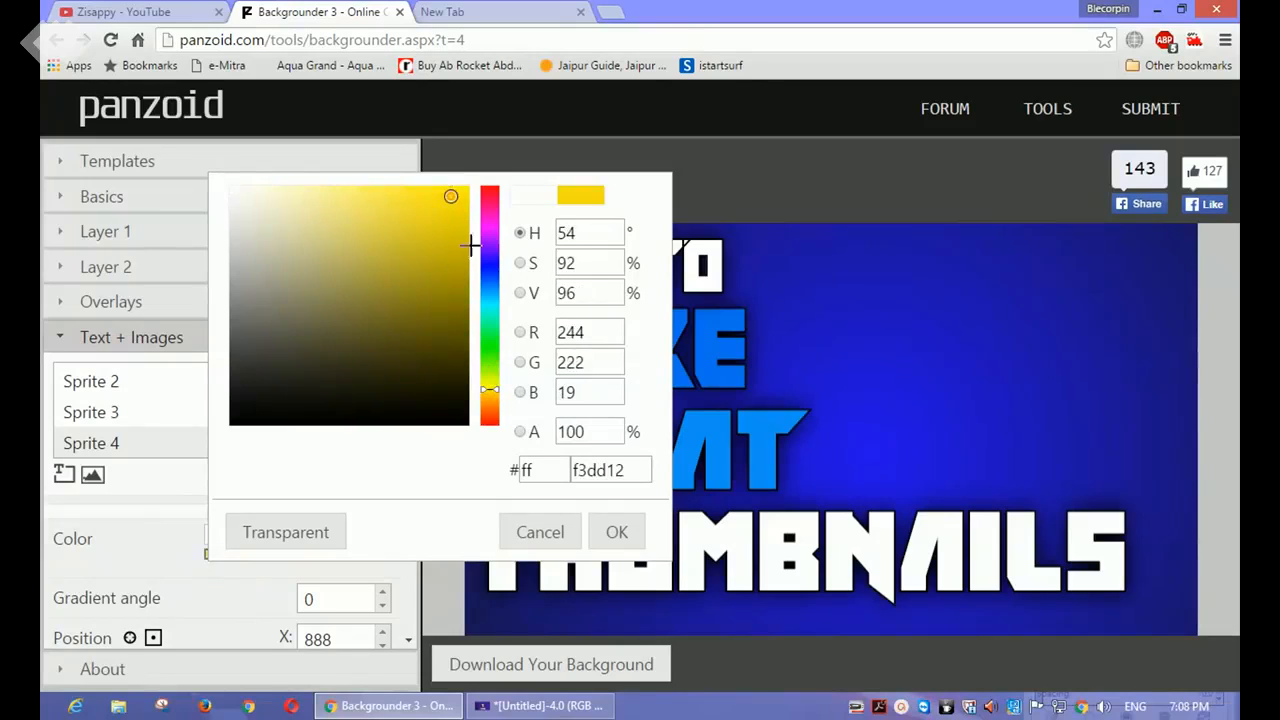
pyautogui.click(617, 530)
# Step: Nudge the THUMBNAILS and GREAT lines slightly to refine their alignment with the lines above
pyautogui.moveTo(619, 554); pyautogui.dragTo(617, 557)
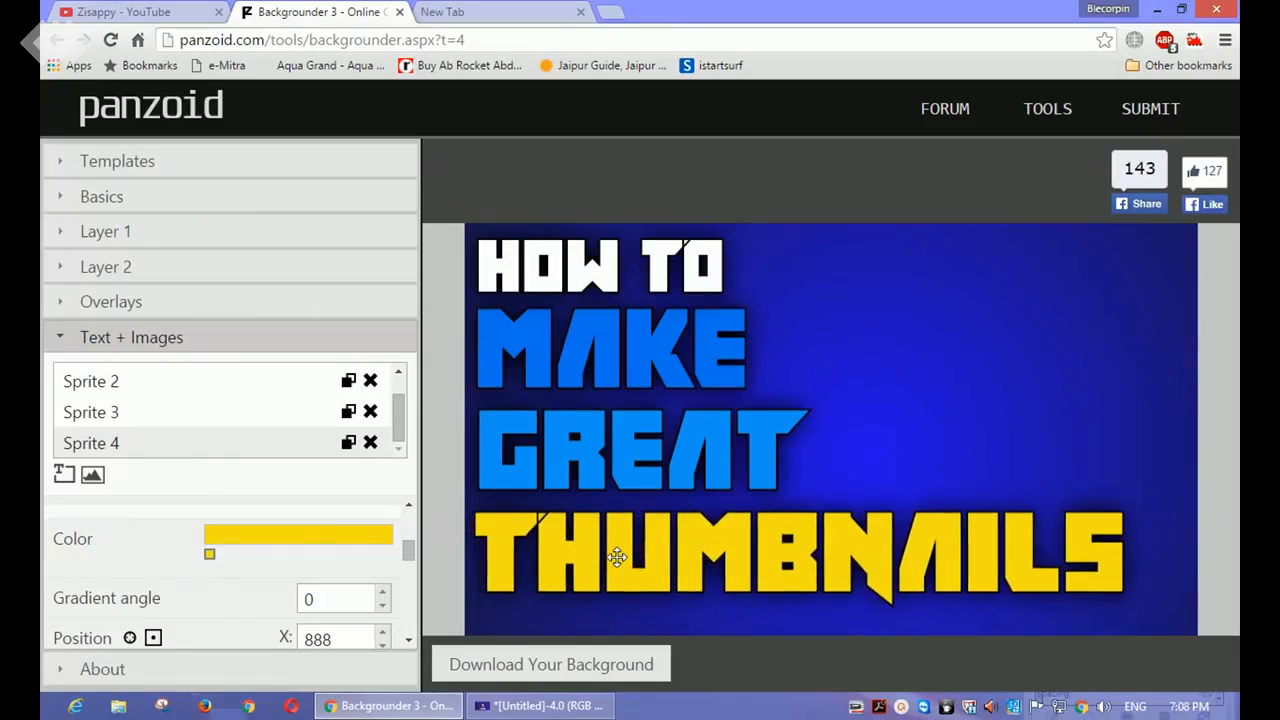
pyautogui.moveTo(560, 434); pyautogui.dragTo(557, 434)
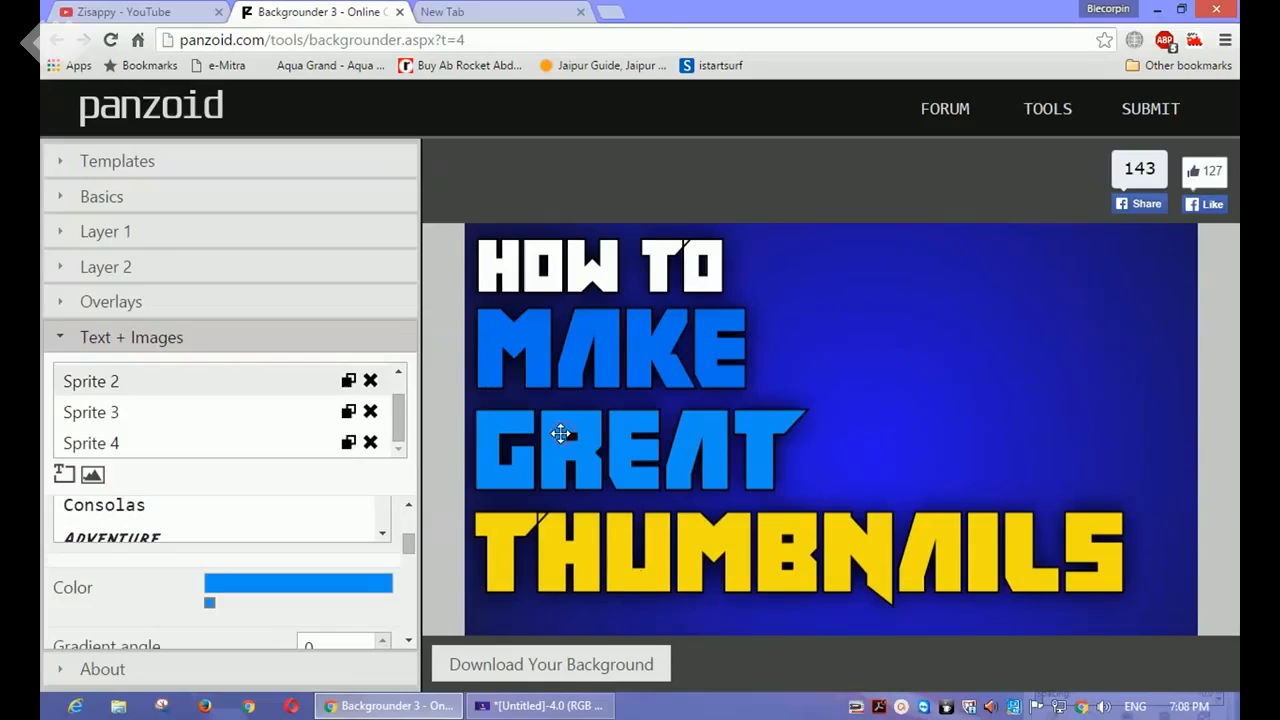
pyautogui.click(560, 363)
pyautogui.click(547, 275)
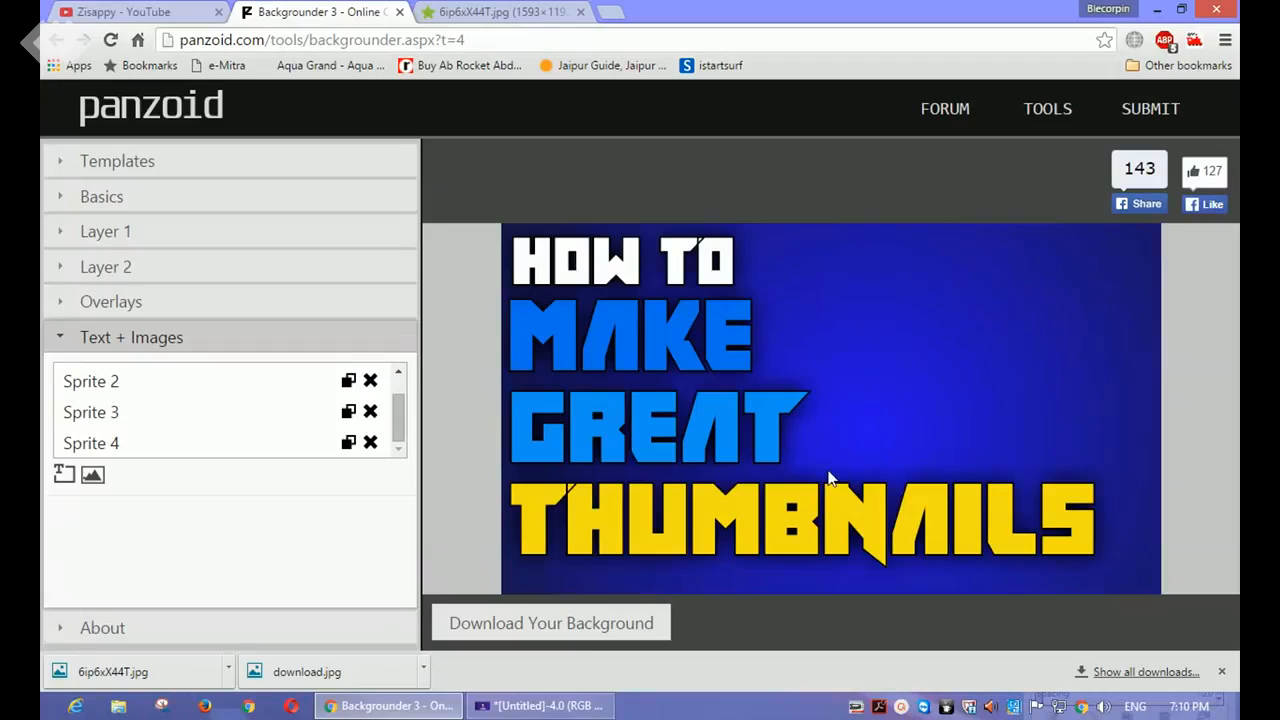
# Step: Render and download the finished background, and return to the Backgrounder page
pyautogui.click(576, 628)
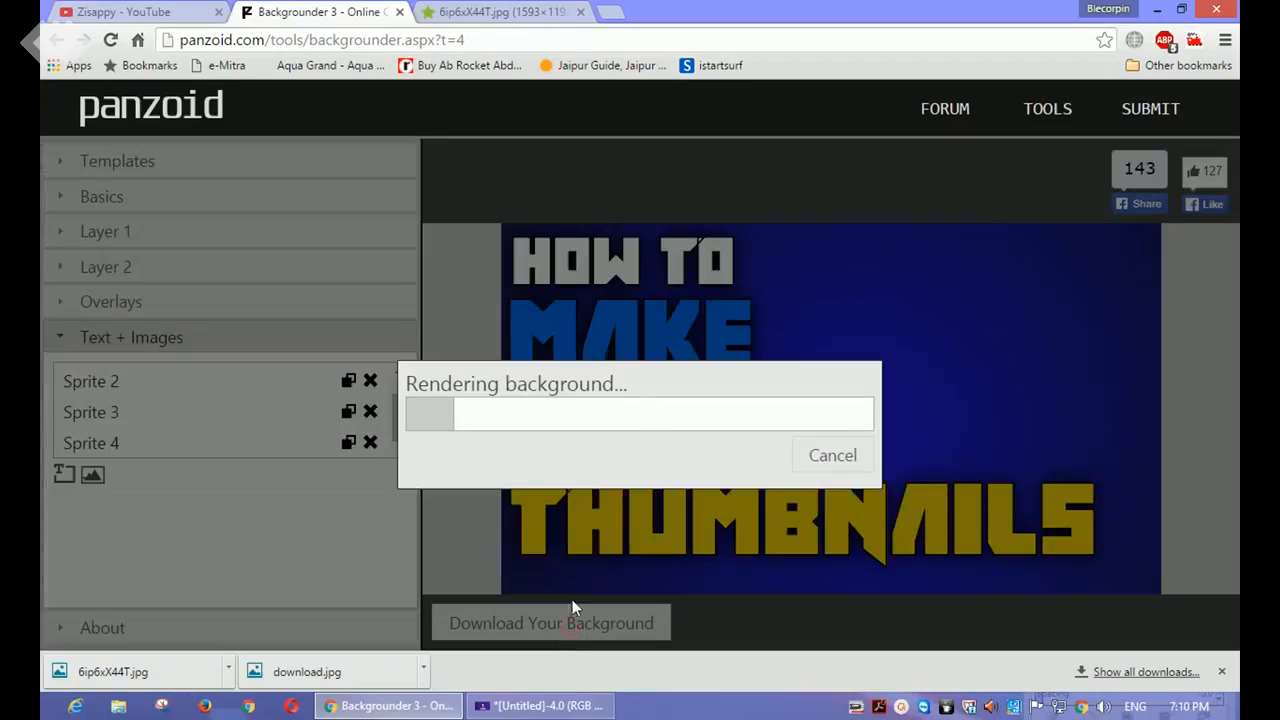
pyautogui.click(820, 460)
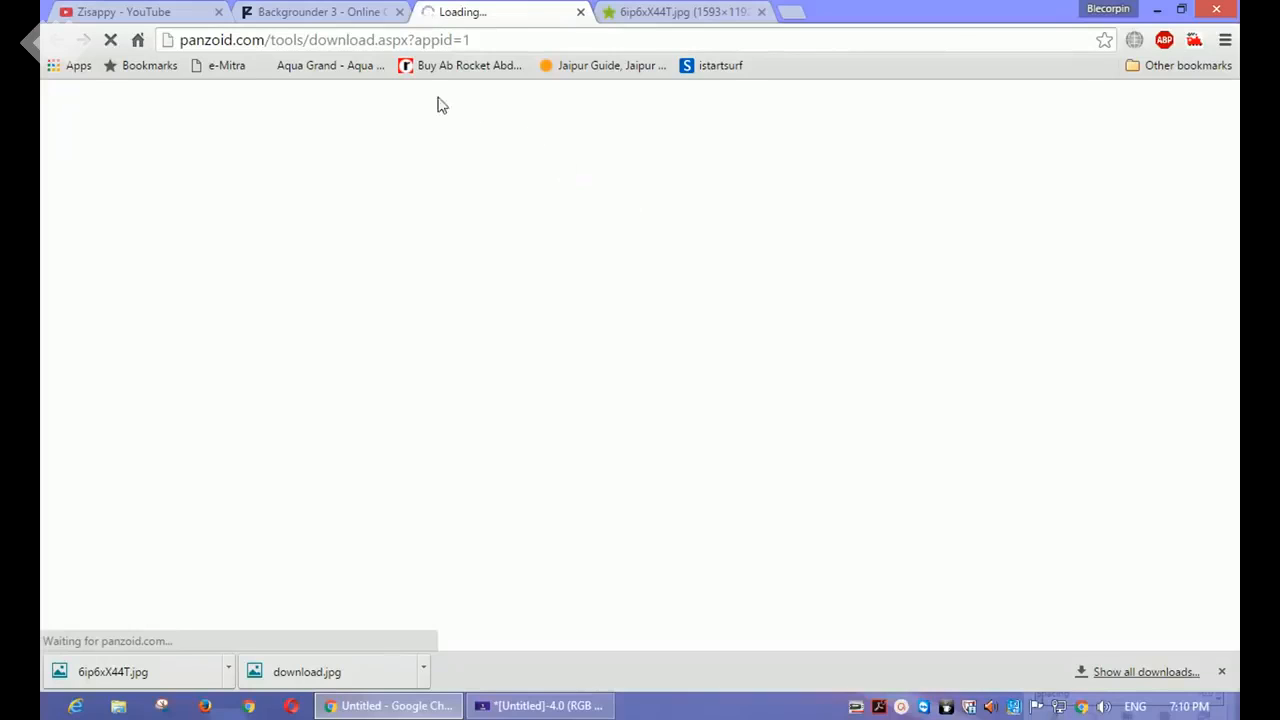
pyautogui.click(354, 10)
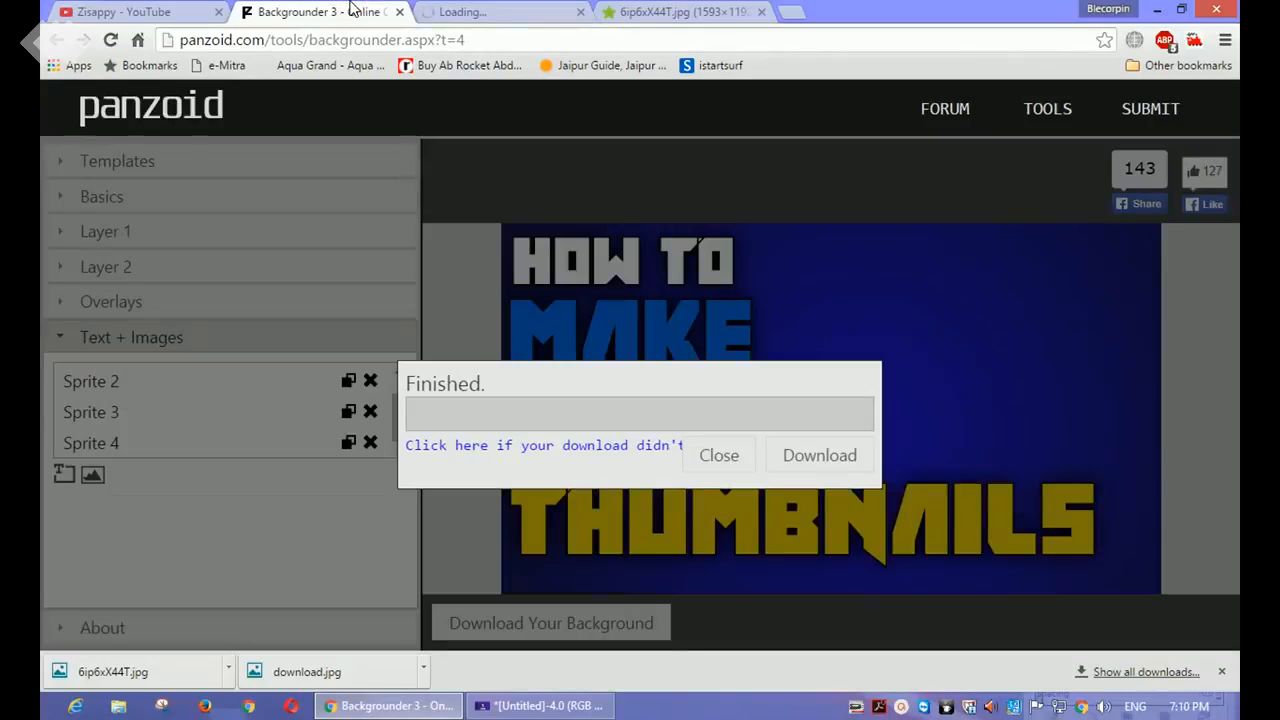